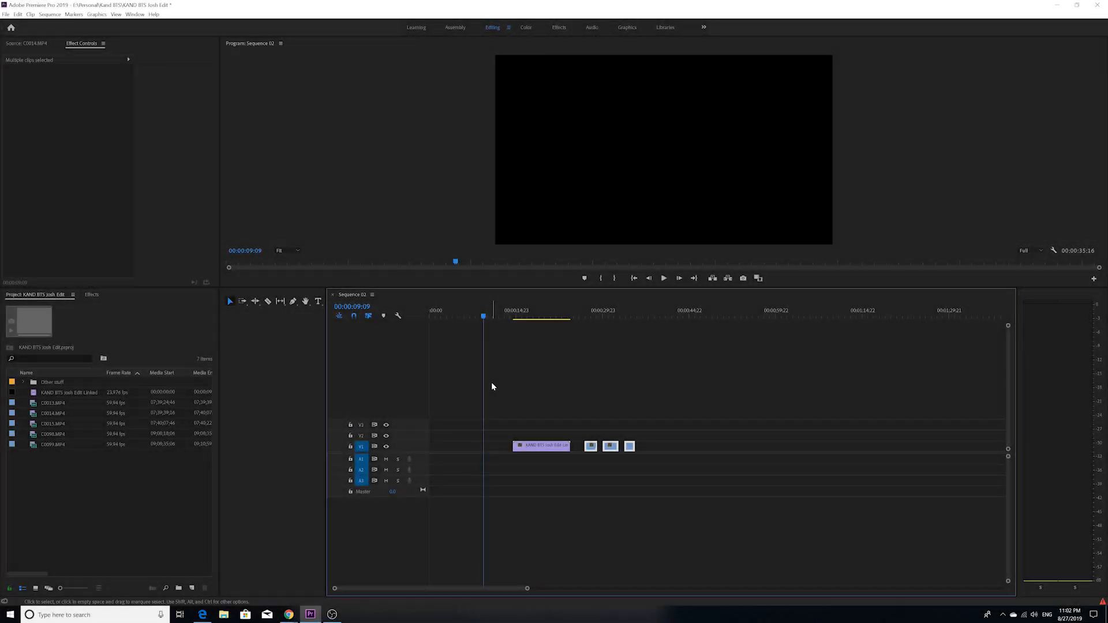
- Play back the purple linked-comp clip and the three blue clips on track V1 to review their motion
click(515, 317)
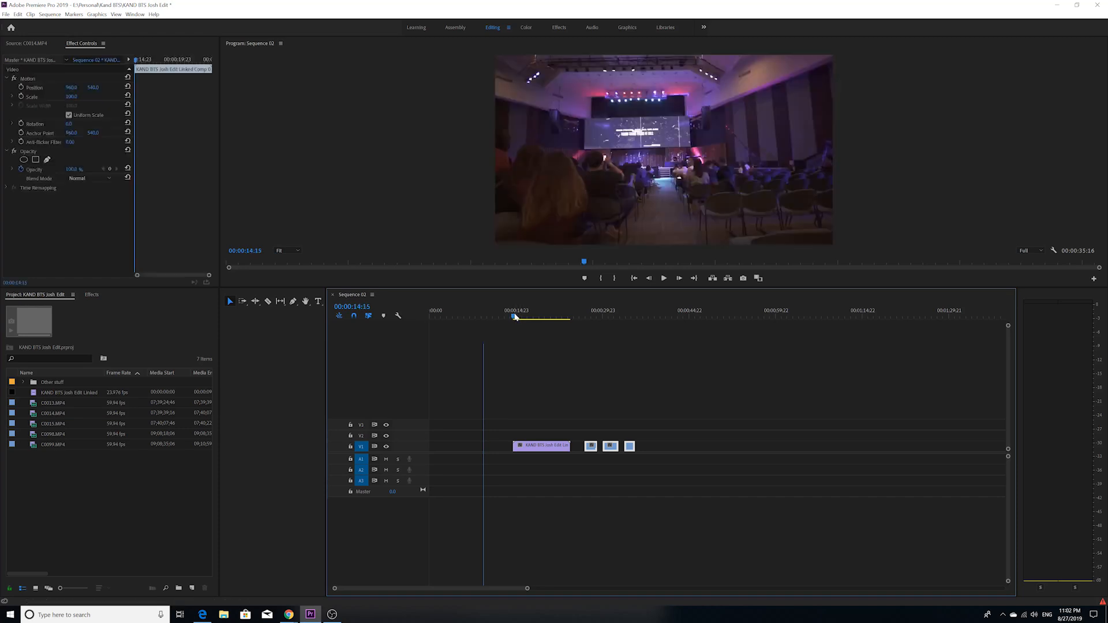
click(663, 278)
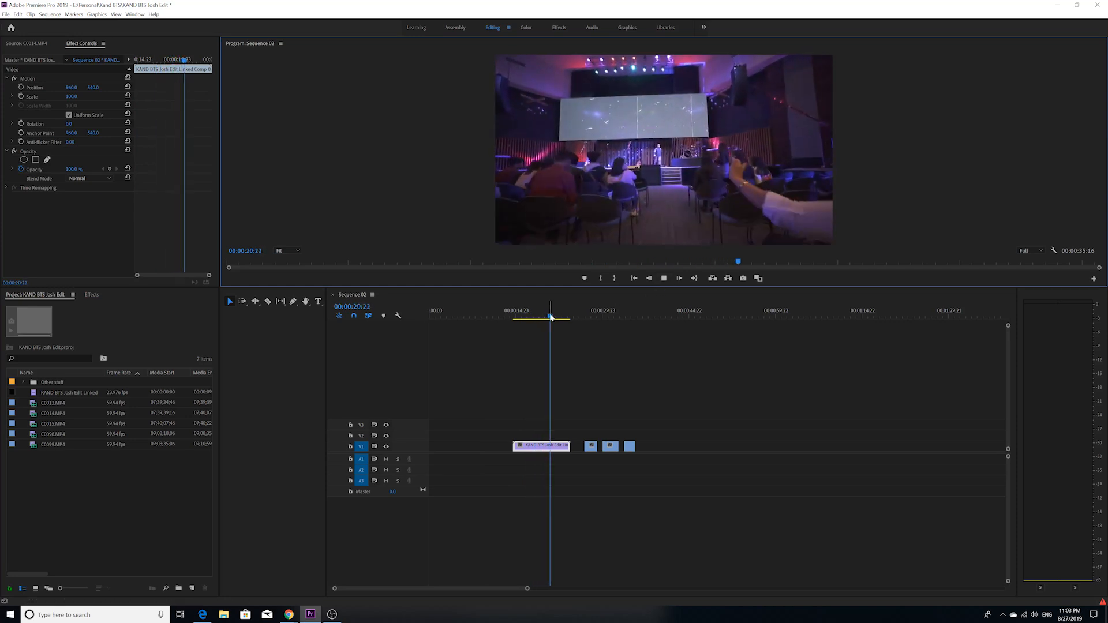
click(546, 318)
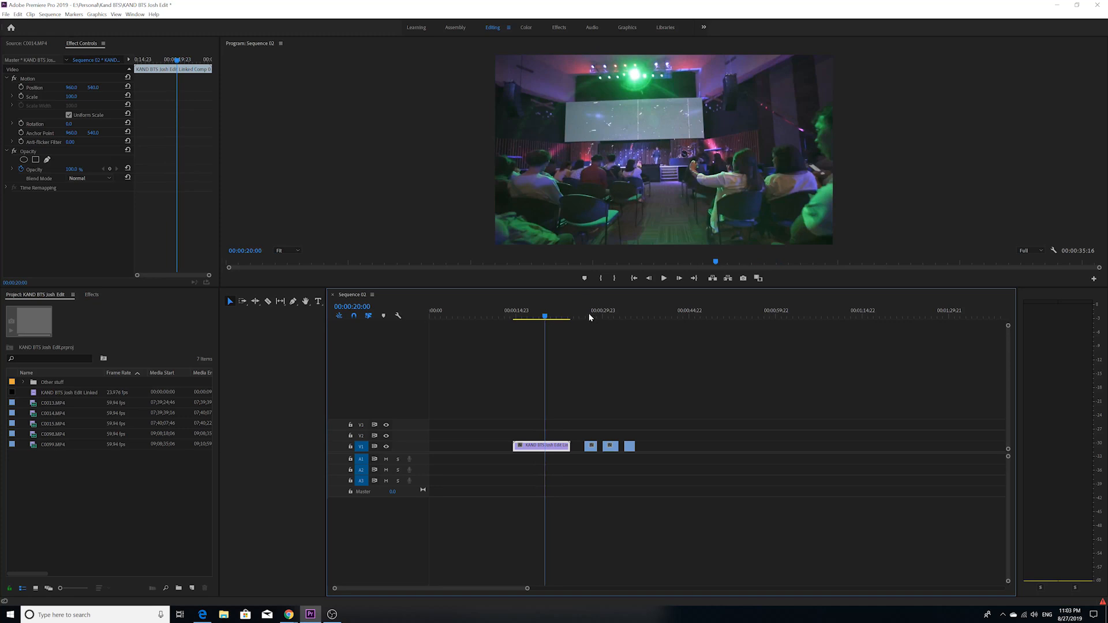
click(586, 317)
click(665, 279)
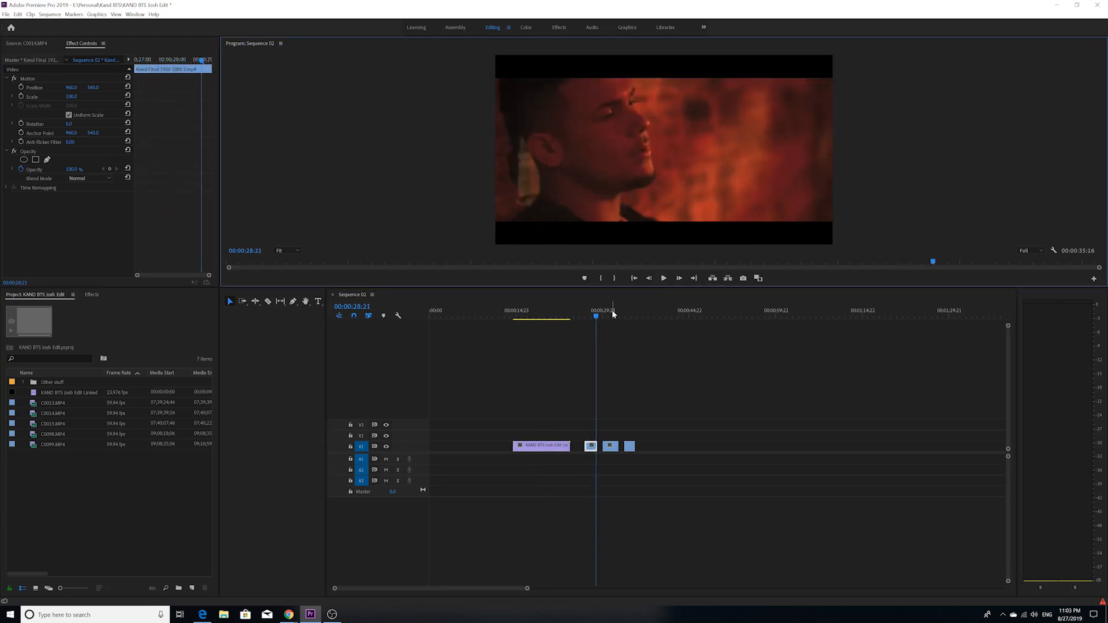
click(607, 314)
click(664, 279)
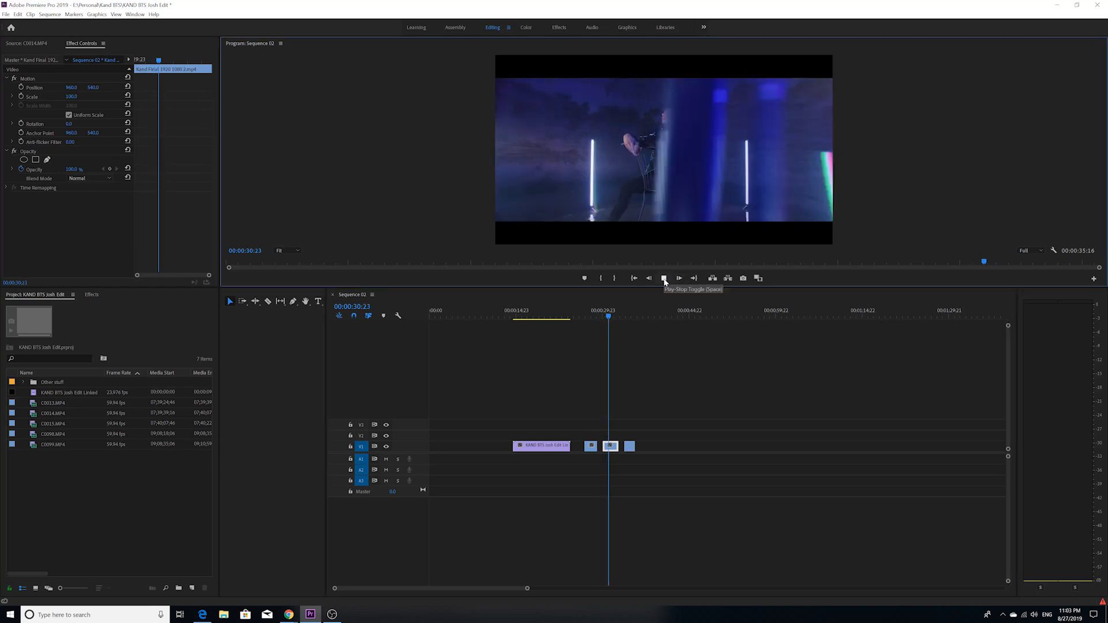
click(663, 279)
drag(620, 311, 627, 306)
click(663, 278)
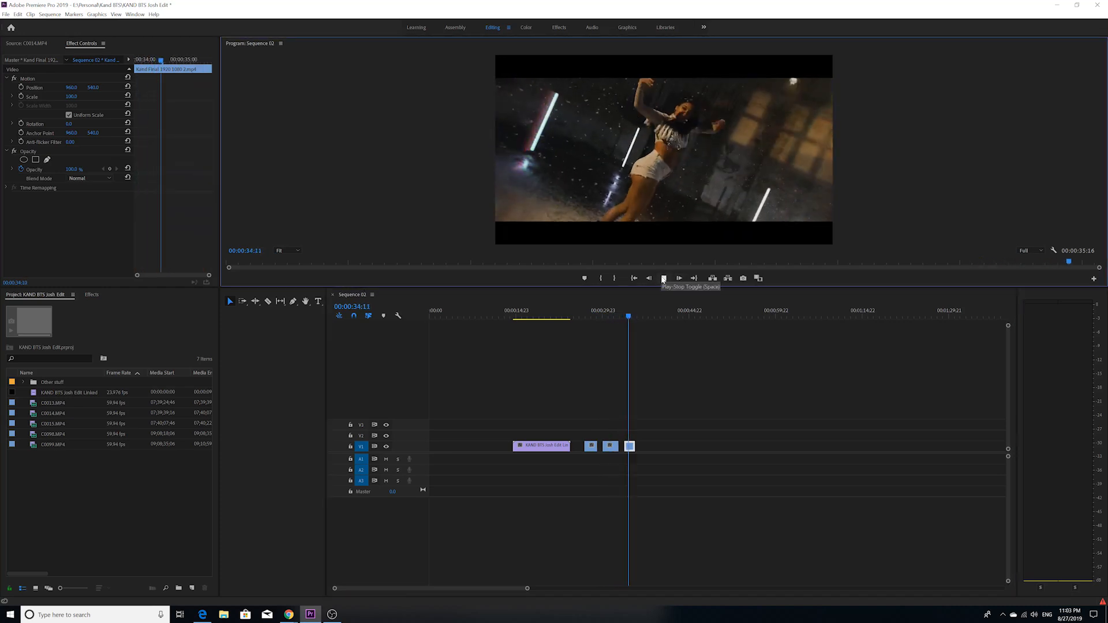
click(663, 279)
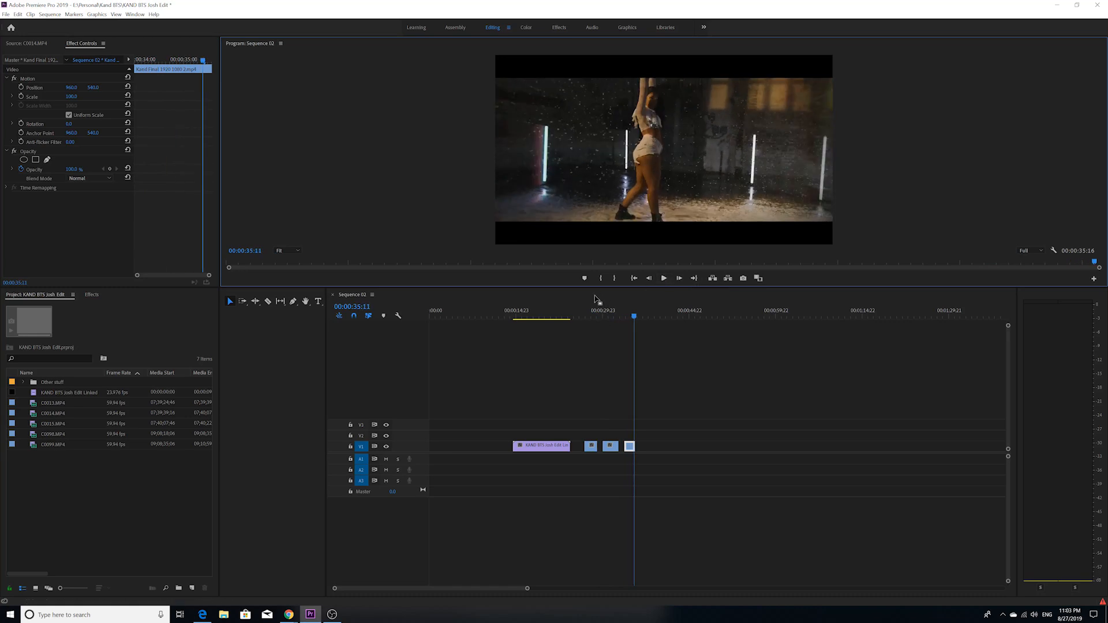
click(595, 312)
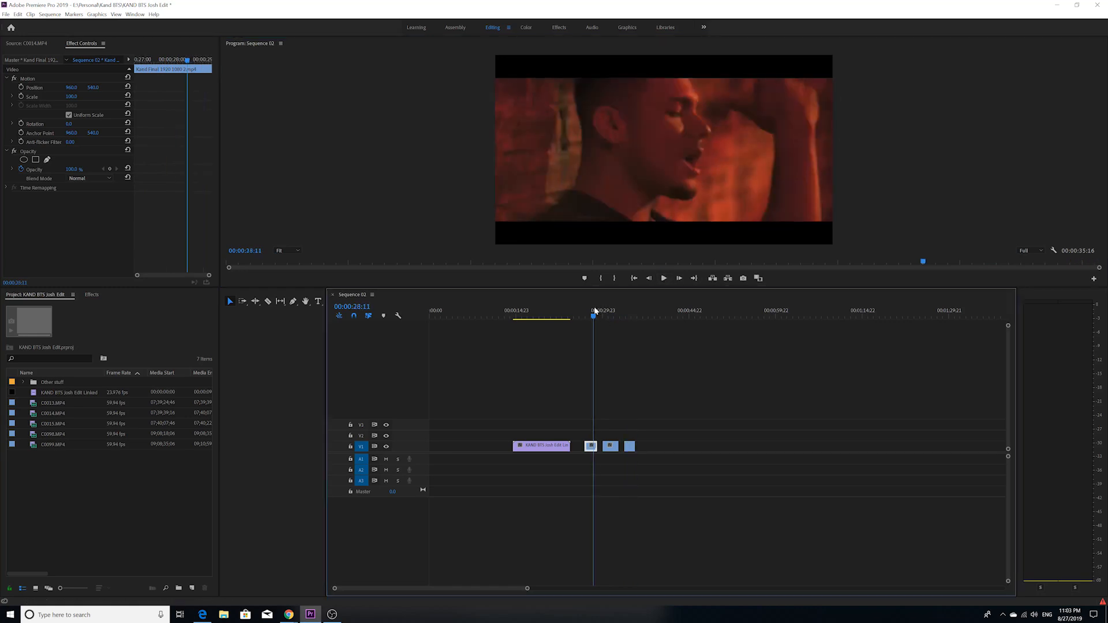
click(516, 312)
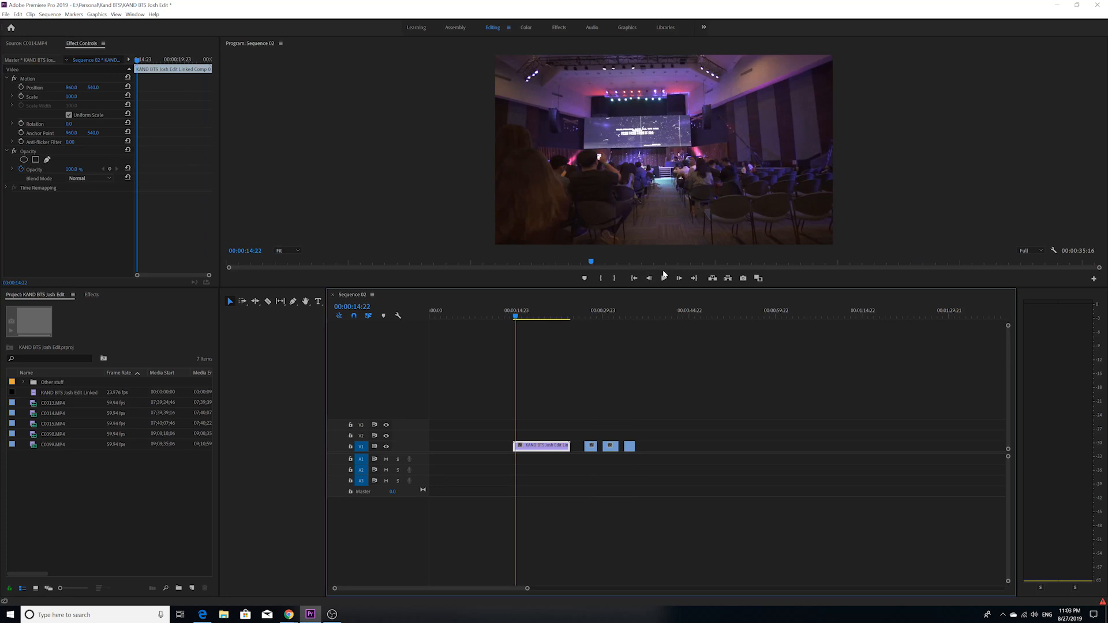
click(665, 279)
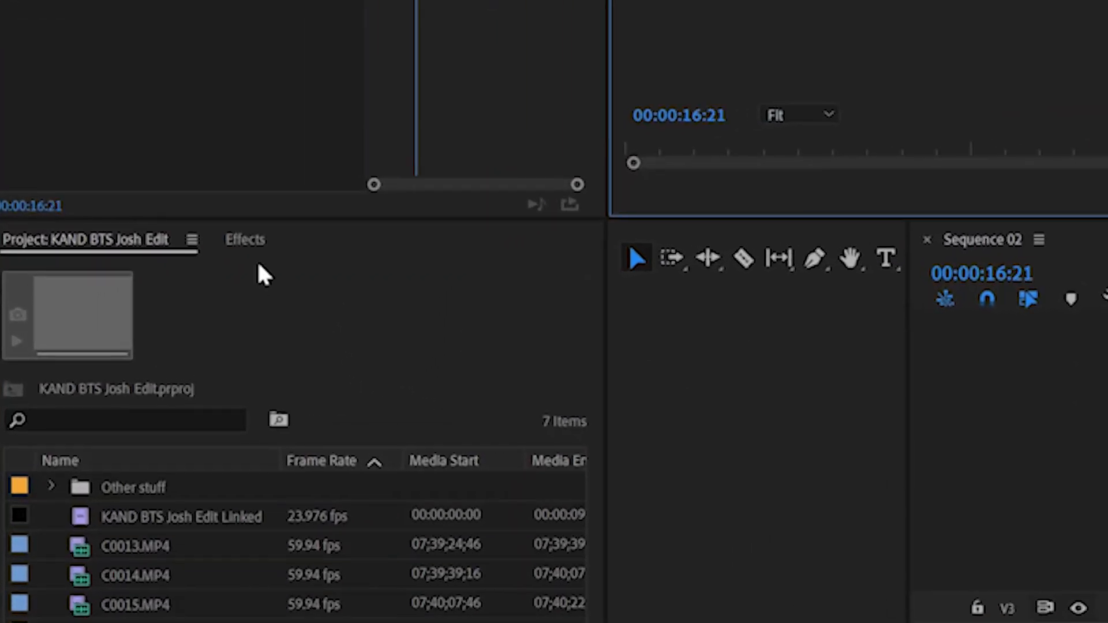
- Search the effects for "post", apply Posterize Time to the purple linked-comp clip on V1, and preview the clip
click(245, 242)
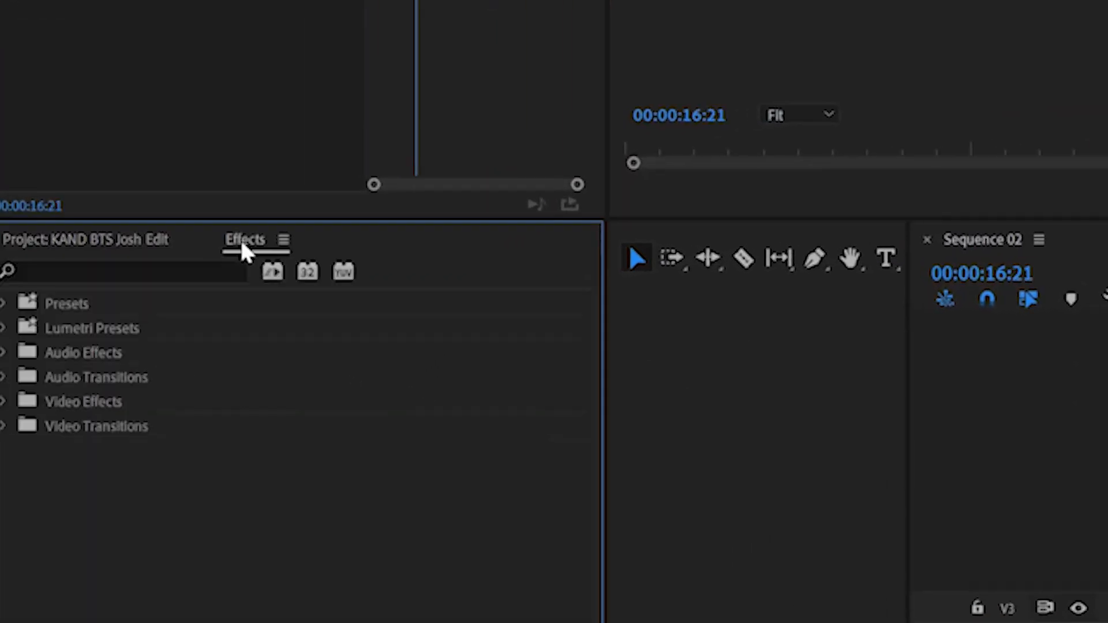
click(98, 271)
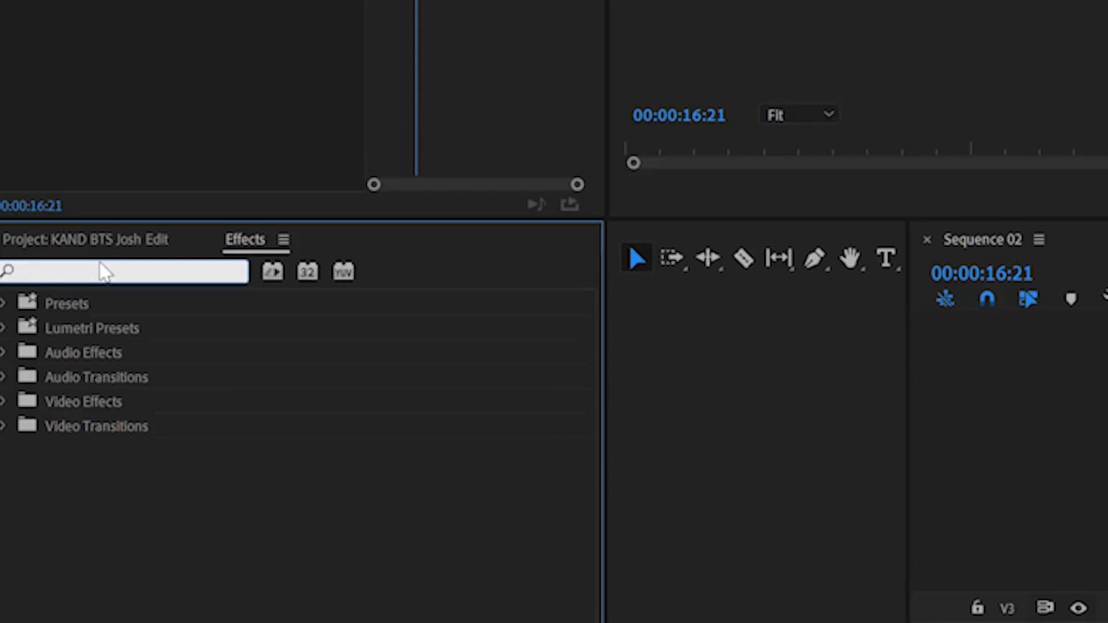
text(post)
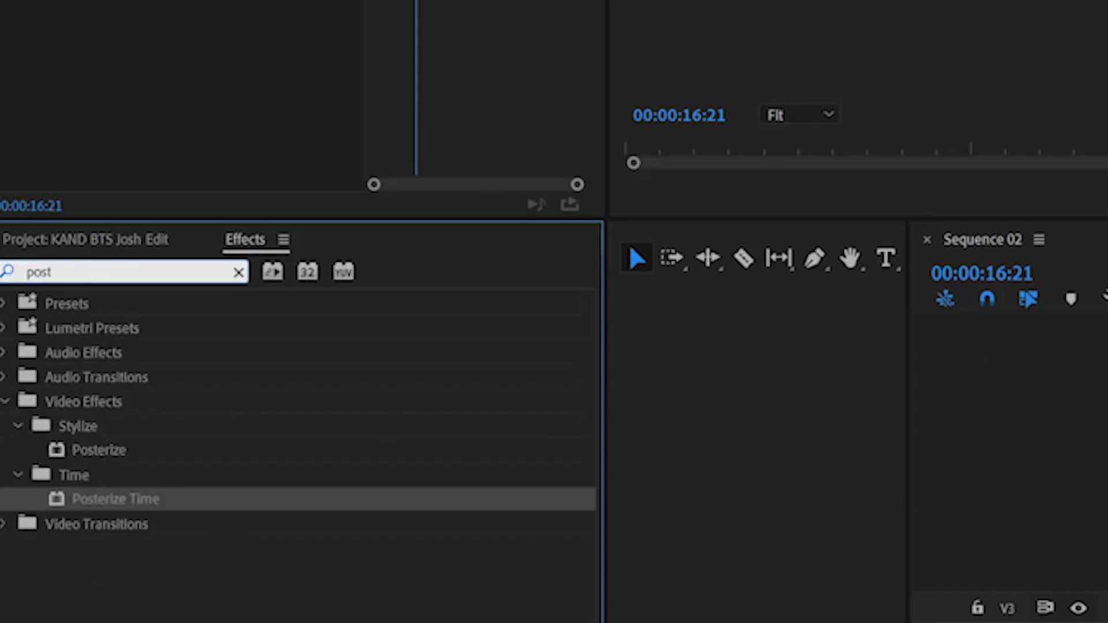
drag(92, 500, 480, 407)
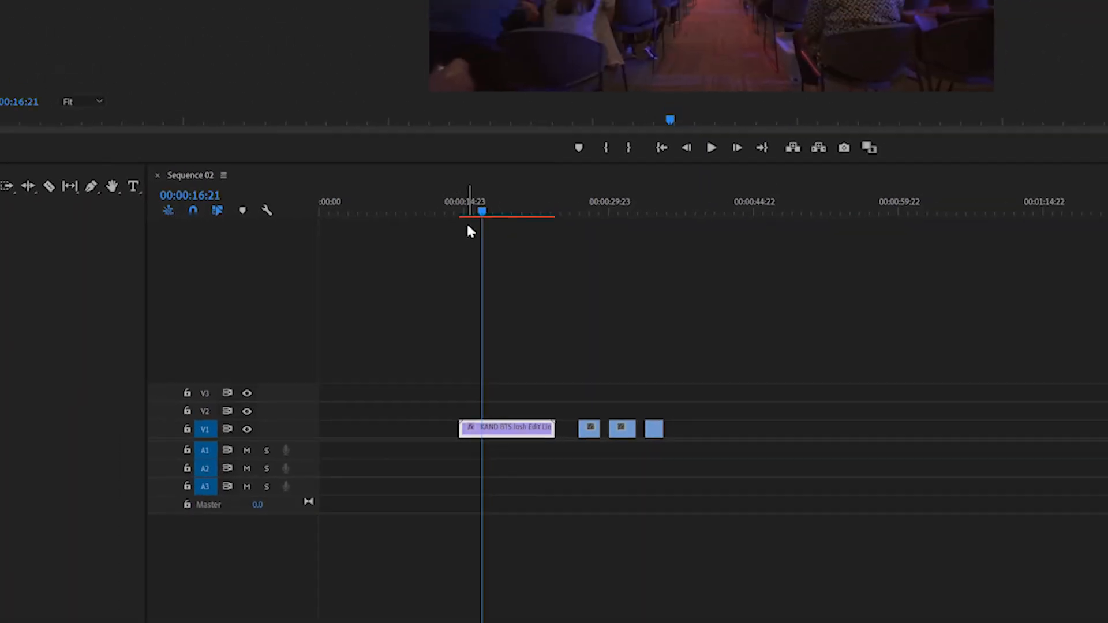
drag(405, 87, 410, 87)
drag(520, 317, 519, 317)
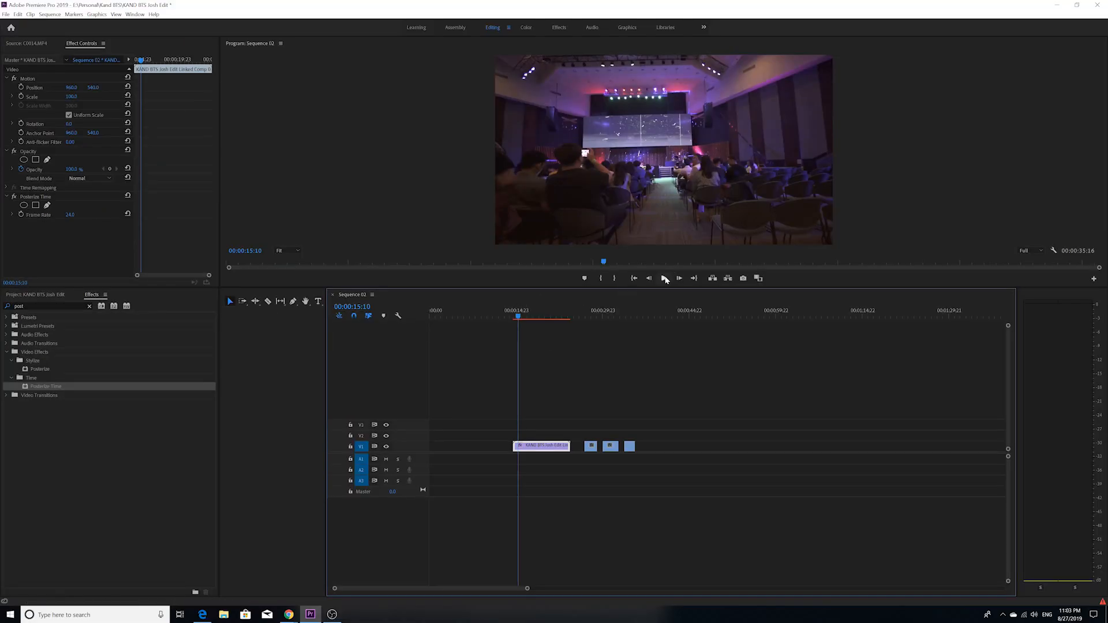
click(663, 278)
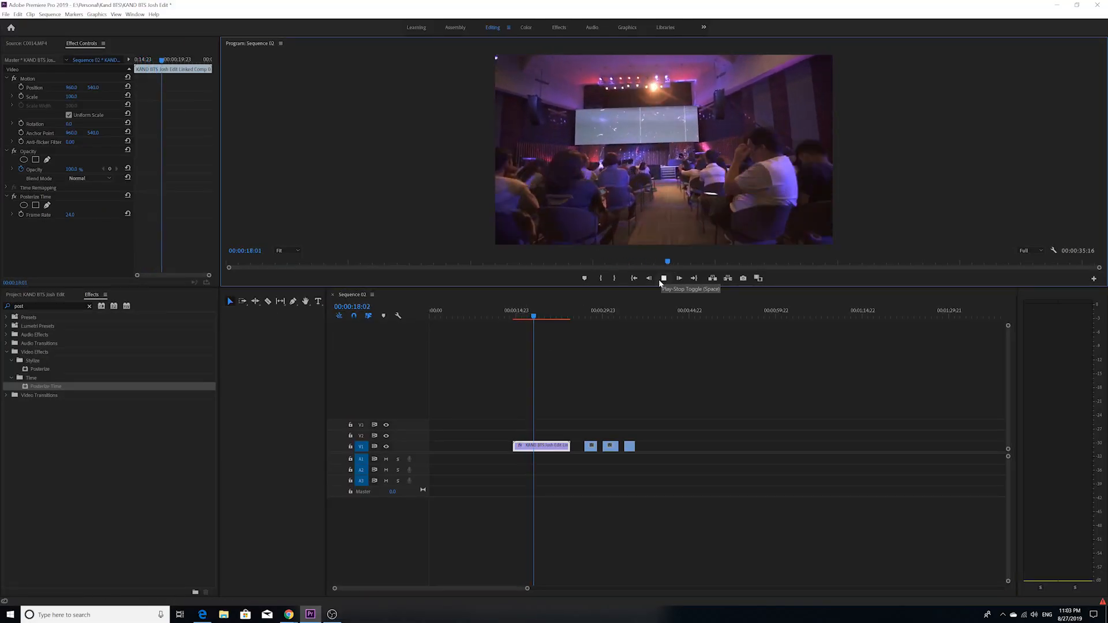
click(663, 281)
- Set the Posterize Time frame rate of the purple clip to 2
click(505, 404)
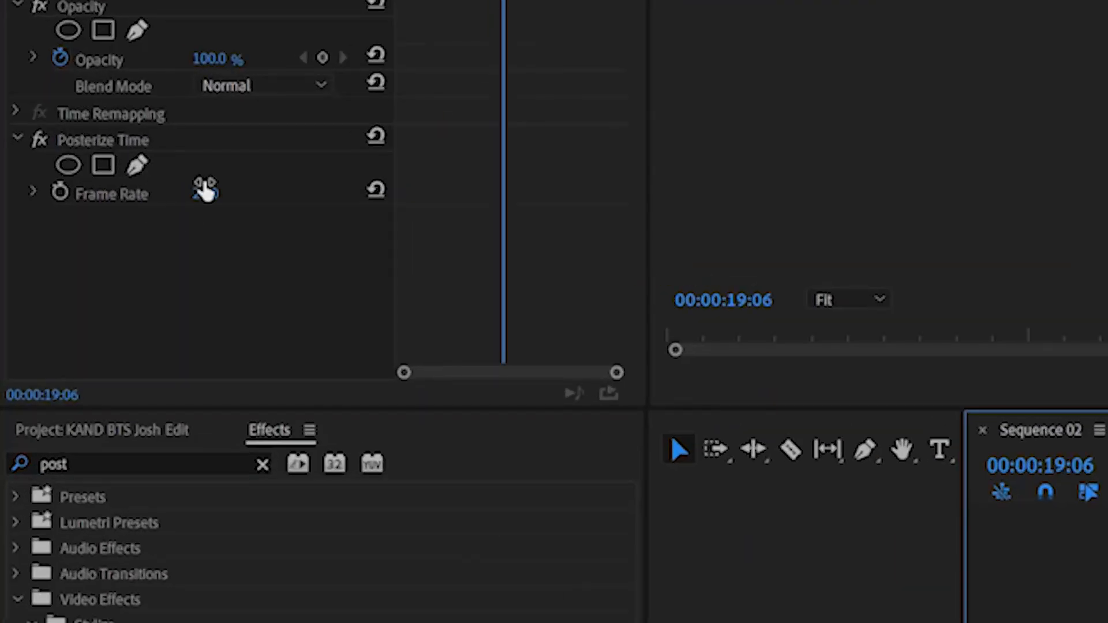
click(205, 191)
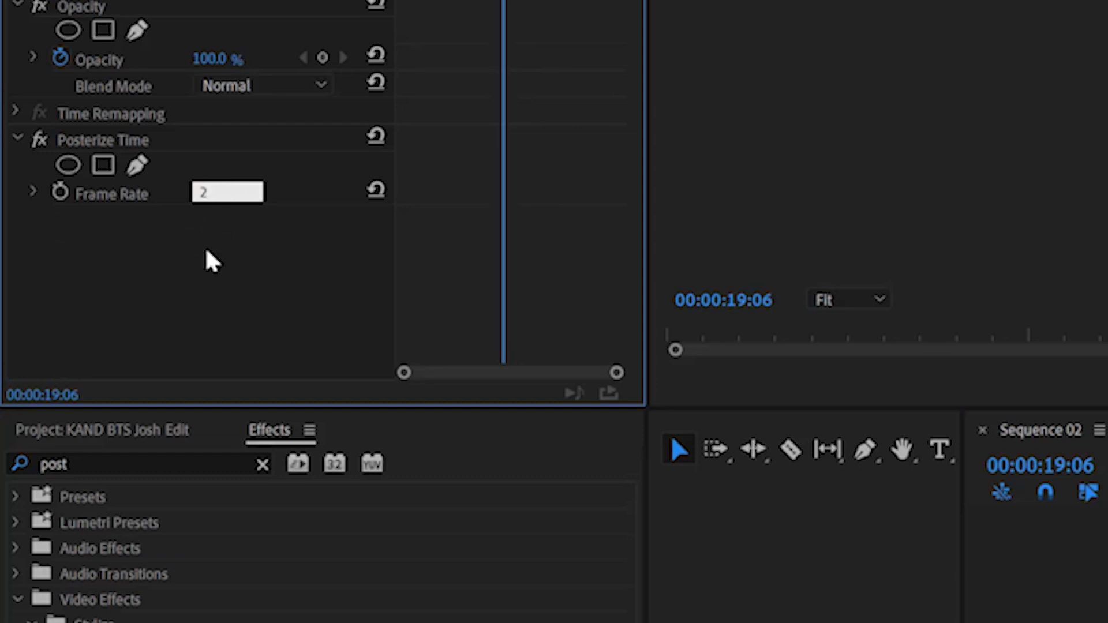
key(Return)
- Play the posterized clip several times from its start to examine how its motion looks at the reduced frame rate
drag(524, 315, 515, 314)
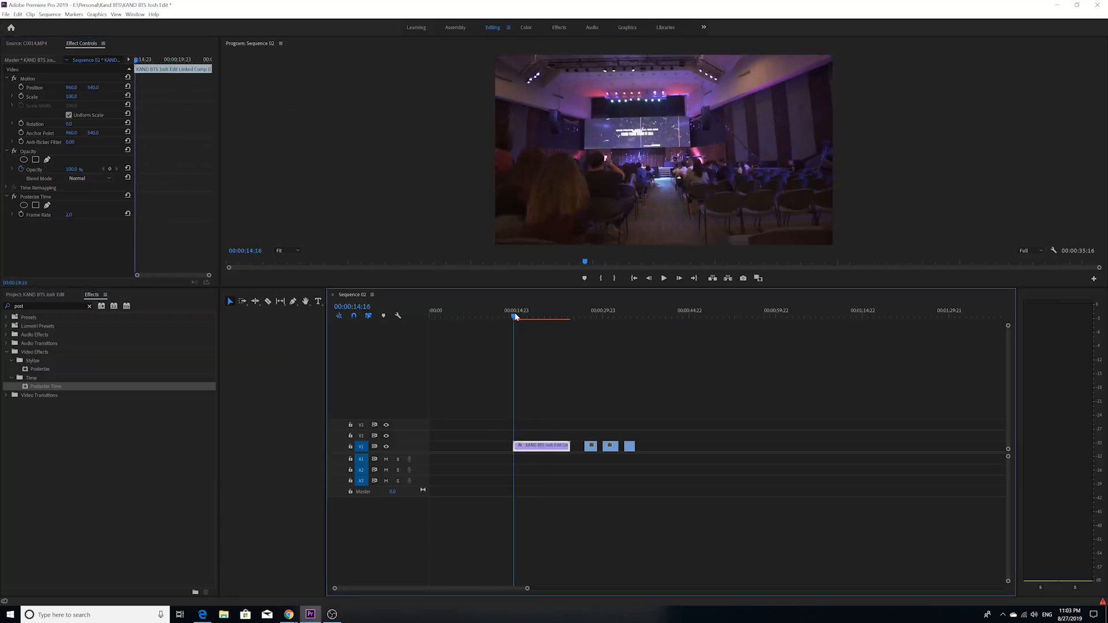
click(663, 279)
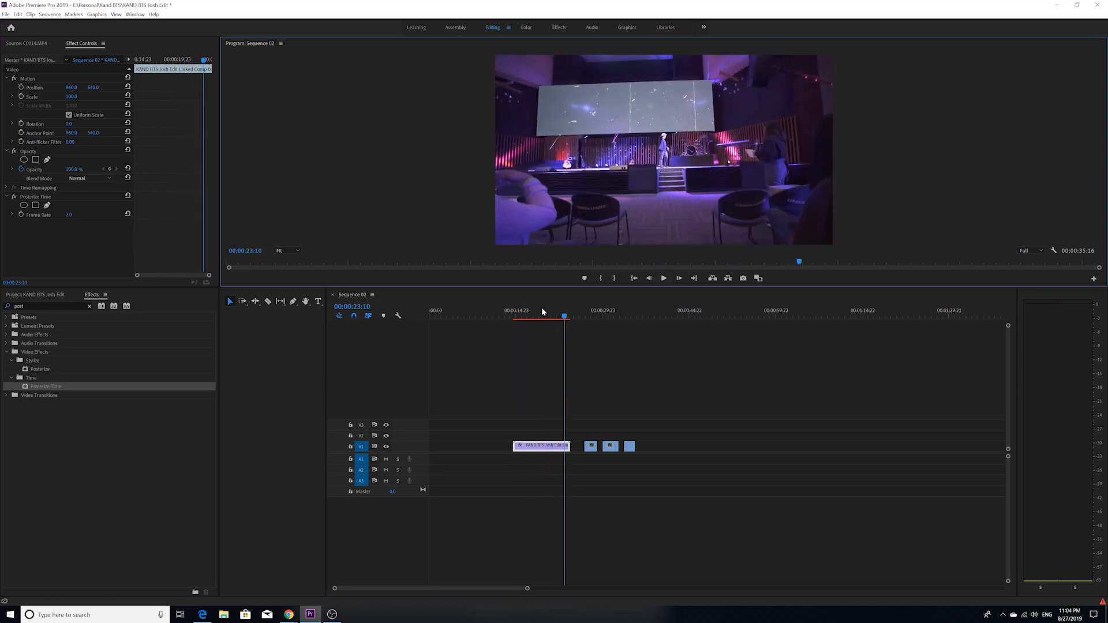
click(513, 314)
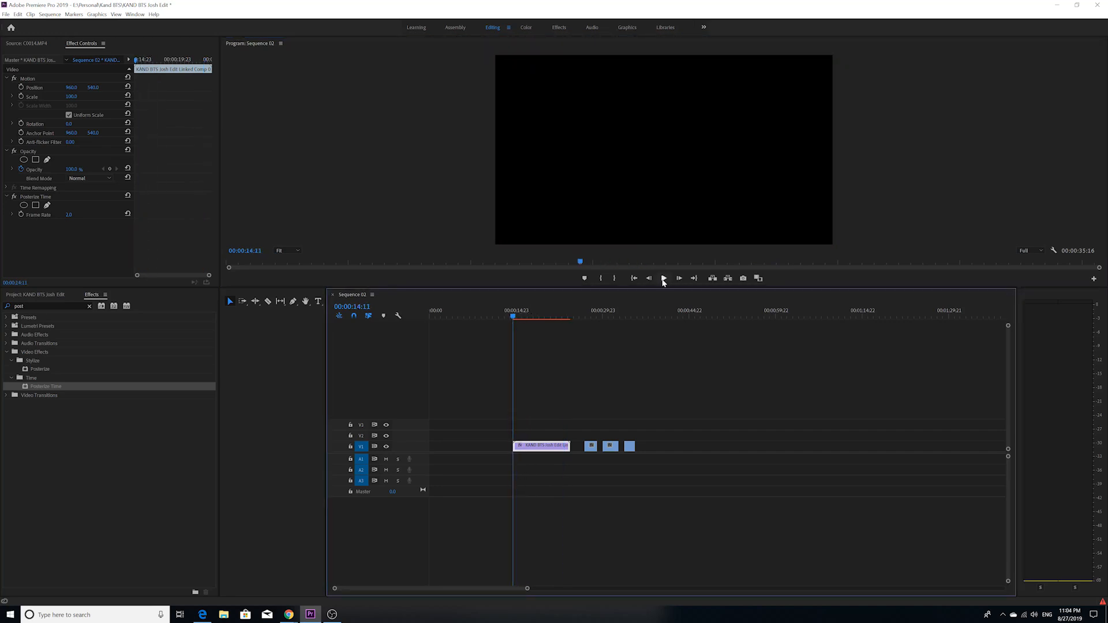
click(664, 279)
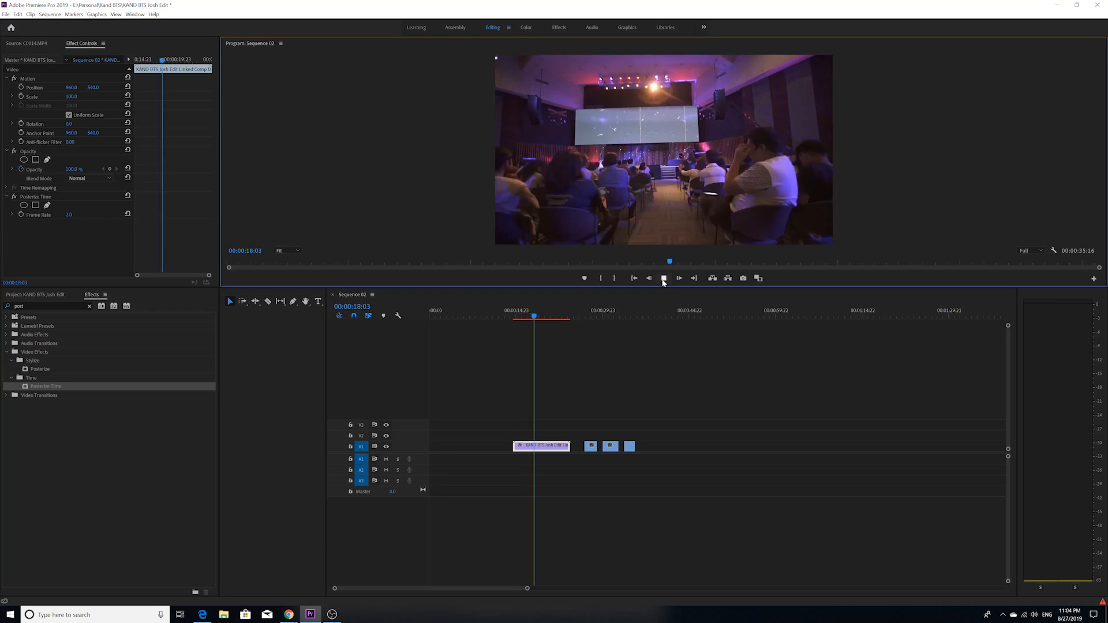
click(664, 279)
drag(522, 316, 515, 317)
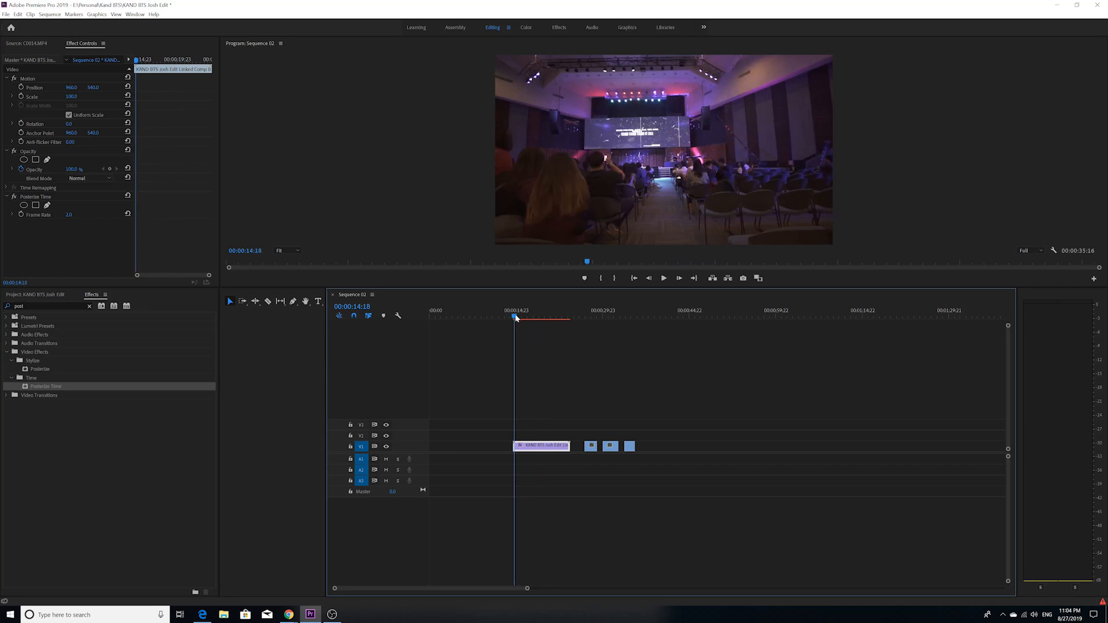
click(664, 279)
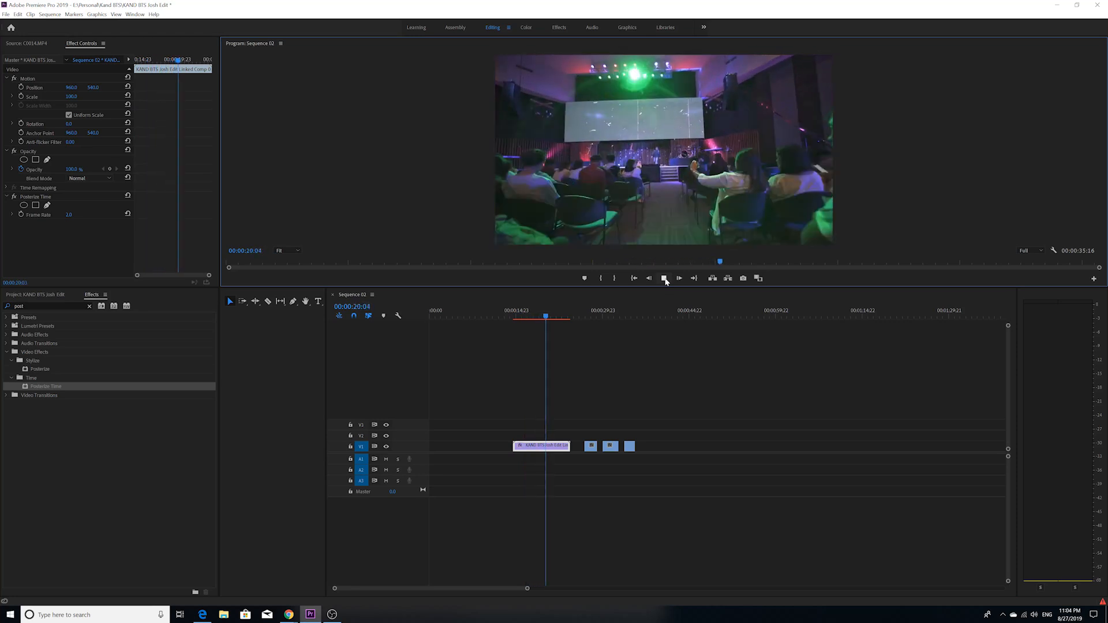
click(664, 279)
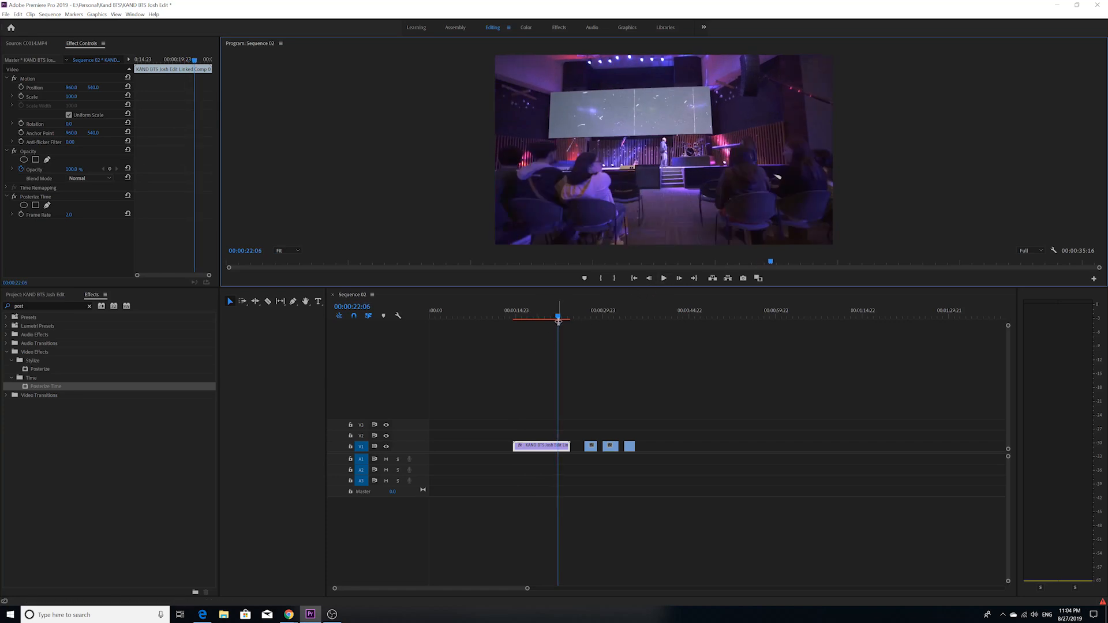
drag(559, 319, 514, 334)
click(663, 280)
key(space)
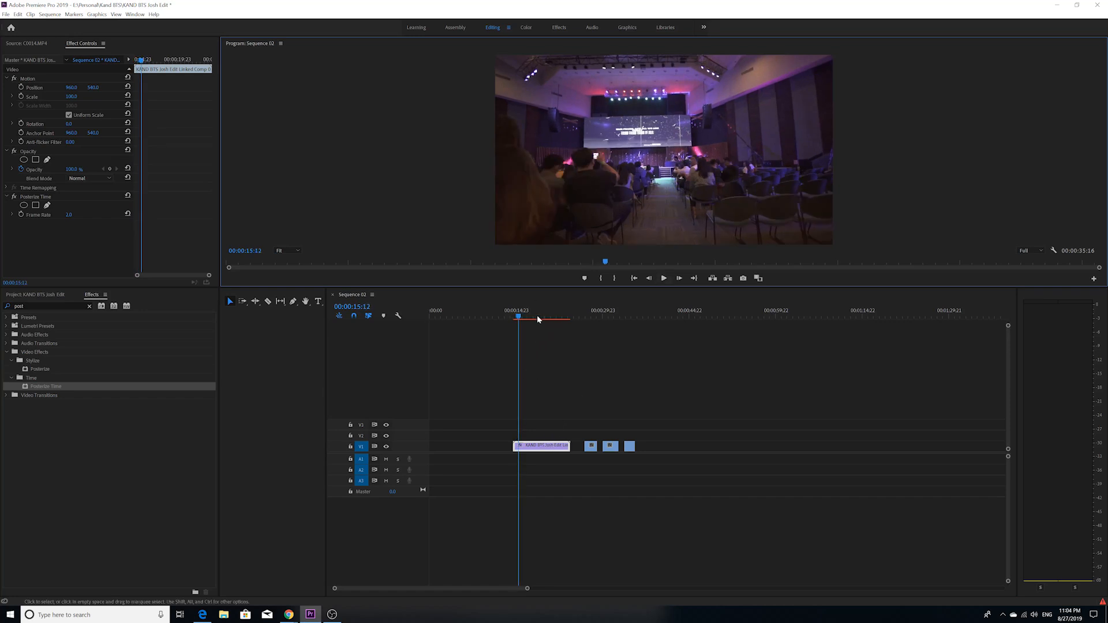
mouse_move(517, 319)
mouse_down()
mouse_move(547, 314)
mouse_move(524, 323)
mouse_up()
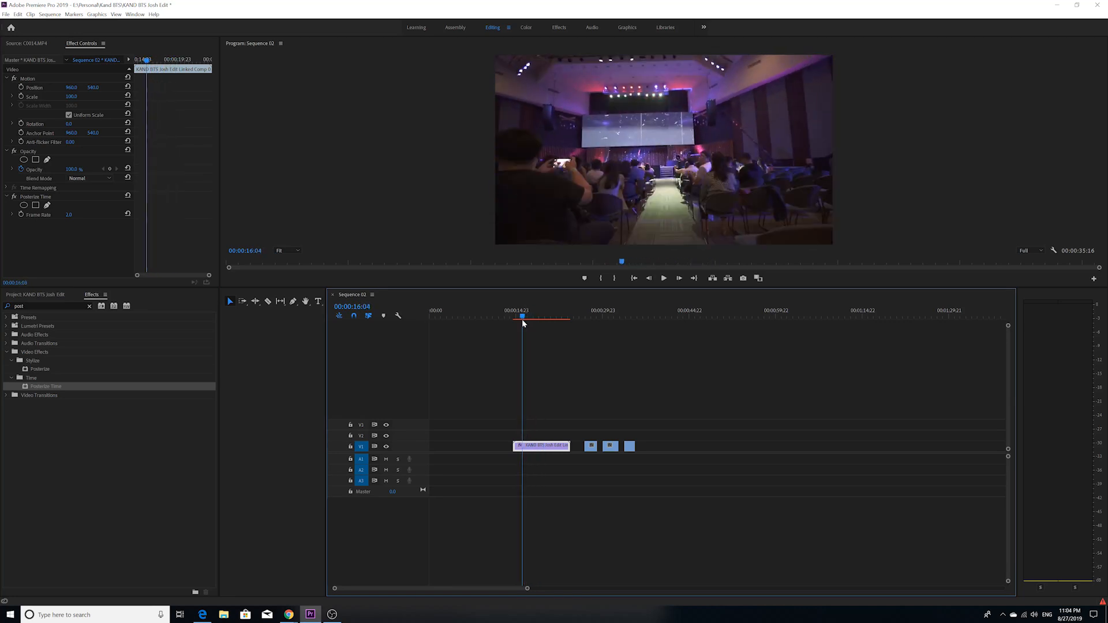
click(664, 280)
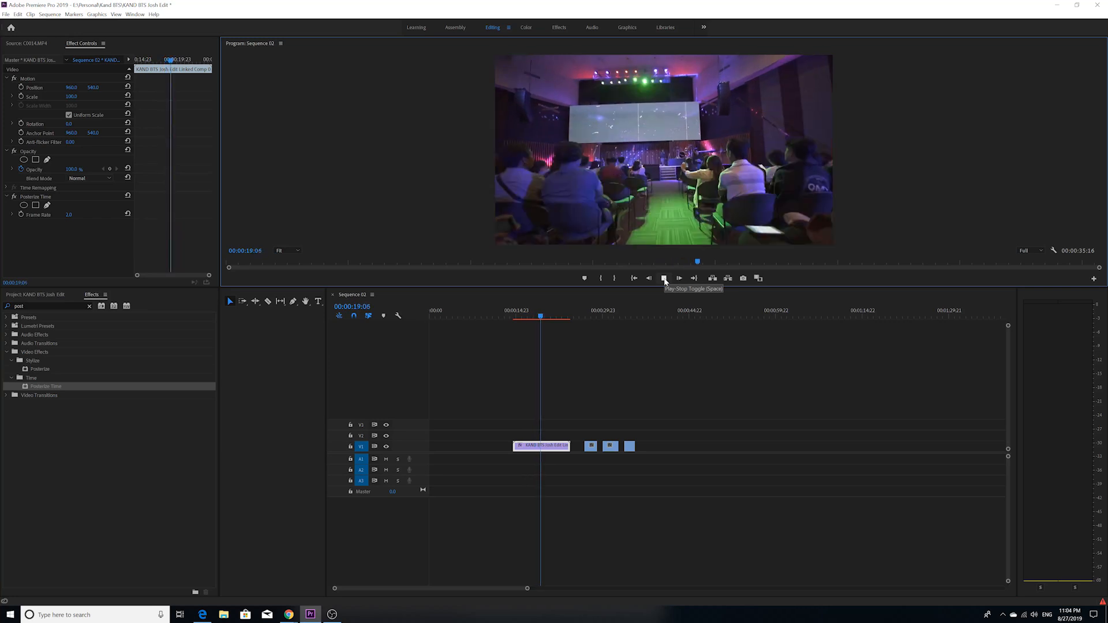
click(664, 279)
drag(555, 316, 523, 346)
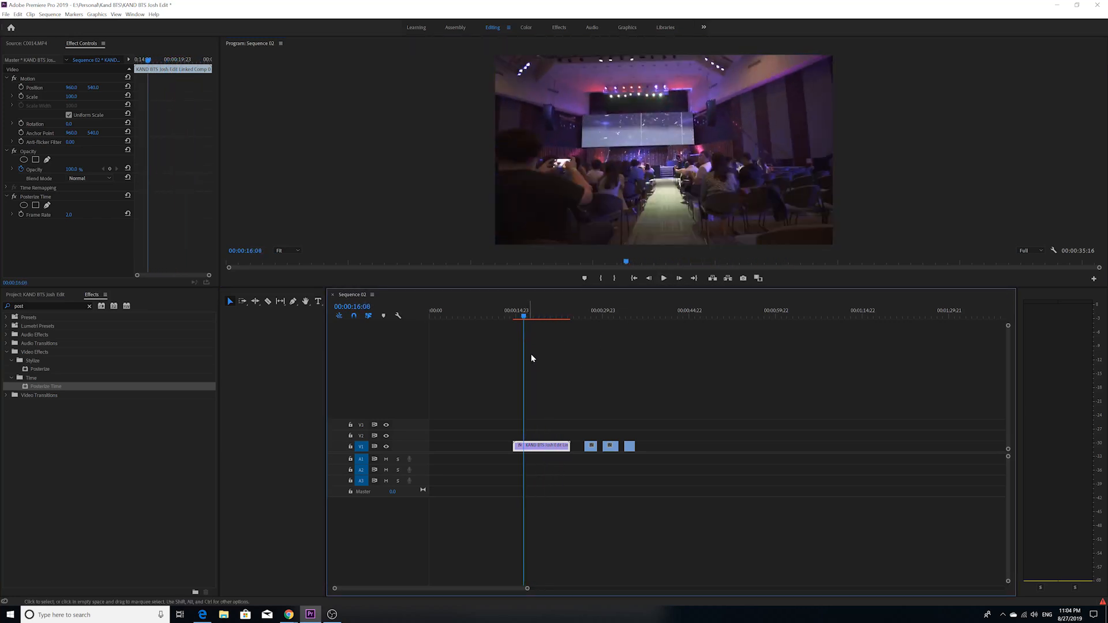
- Change the speed of the posterized purple clip on V1 to 750%
right_click(541, 448)
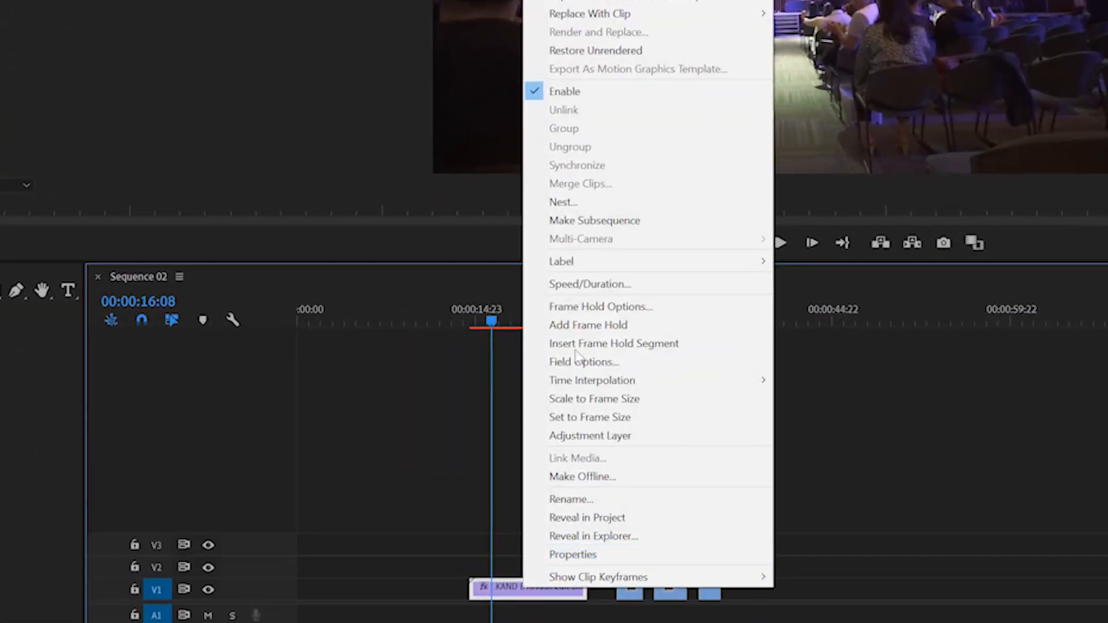
click(592, 285)
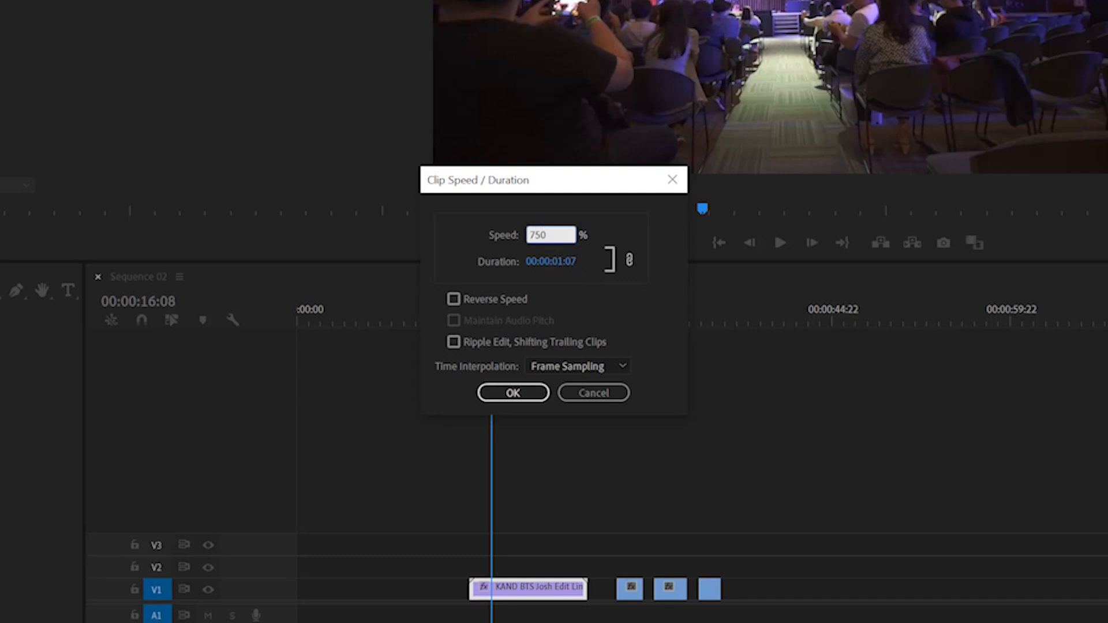
click(522, 393)
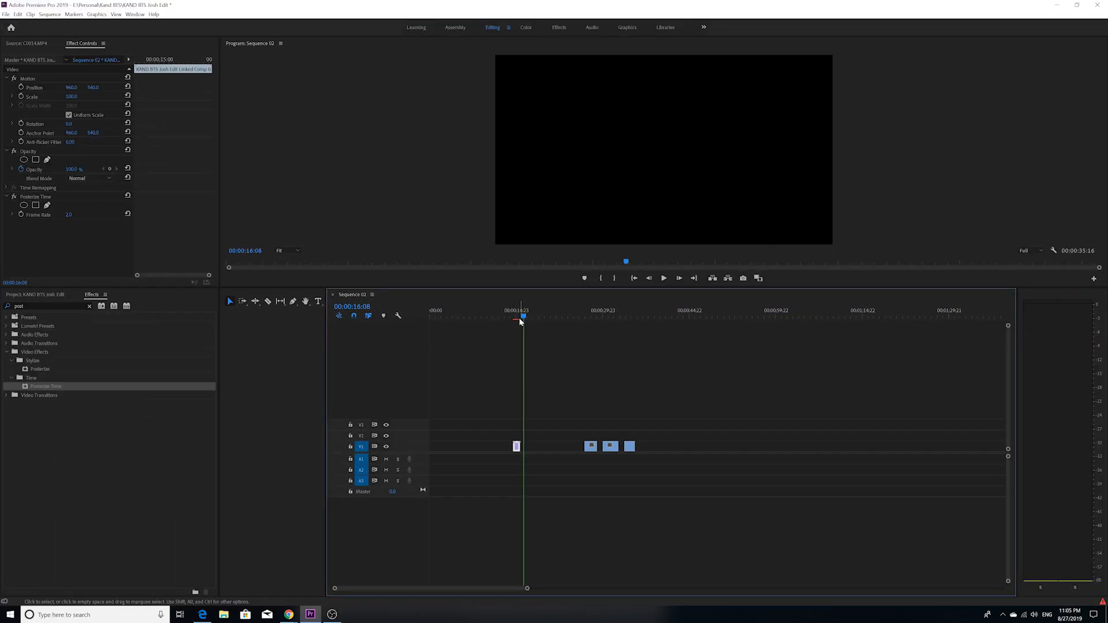
- Play the sped-up clip repeatedly from its start to check the combined speed and Posterize Time effect
drag(518, 316, 515, 318)
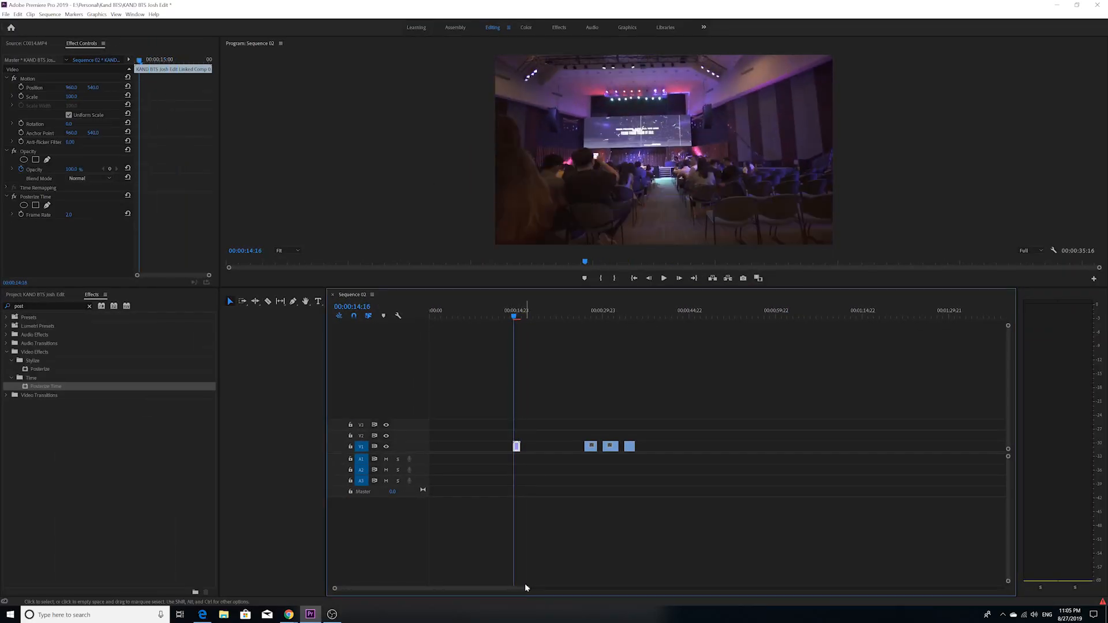
drag(526, 591, 437, 598)
scroll(716, 357, down, 1)
click(618, 317)
click(664, 278)
click(664, 278)
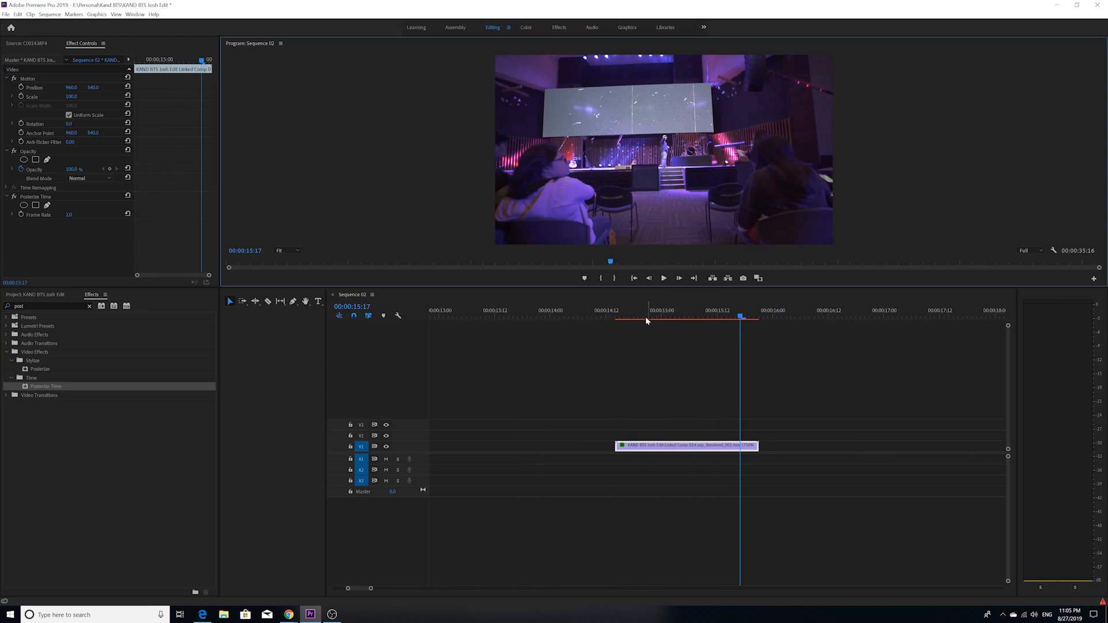
click(617, 318)
click(664, 278)
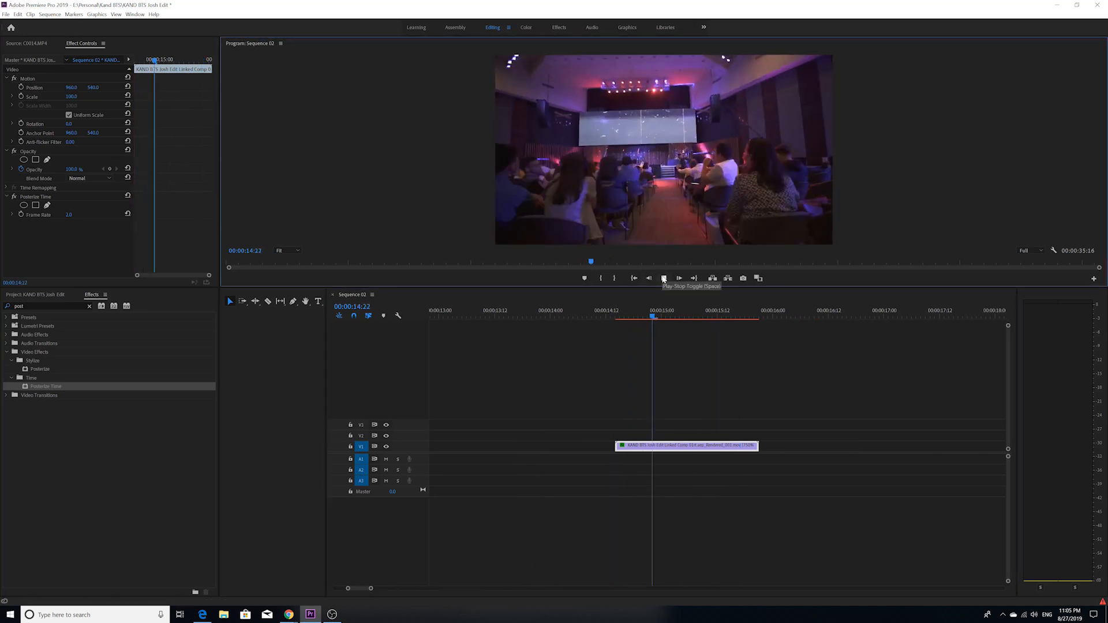
- Replay the purple clip from its start at close and wide timeline scales to review its choppy motion
scroll(620, 342, down, 1)
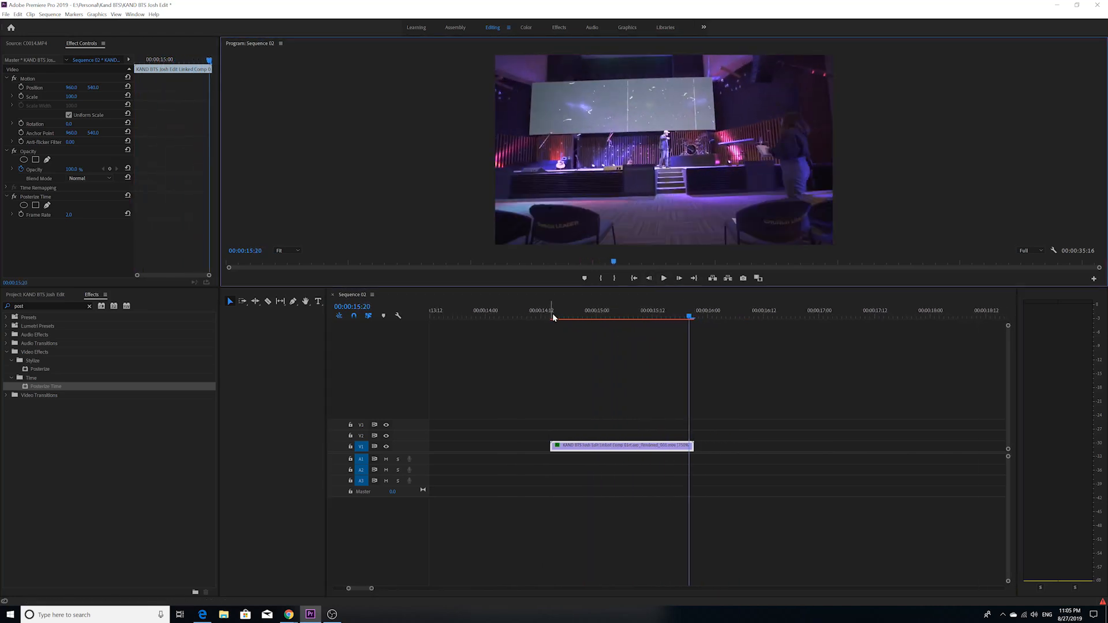
click(553, 317)
click(663, 278)
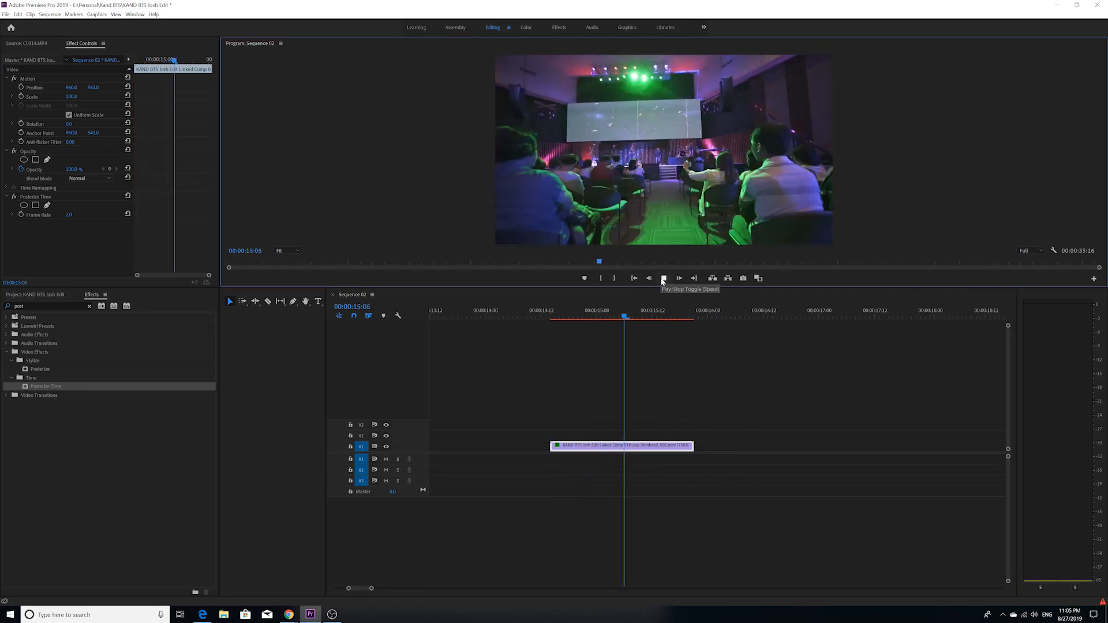
drag(647, 312, 554, 363)
drag(372, 588, 445, 532)
scroll(617, 415, down, 2)
scroll(583, 391, down, 3)
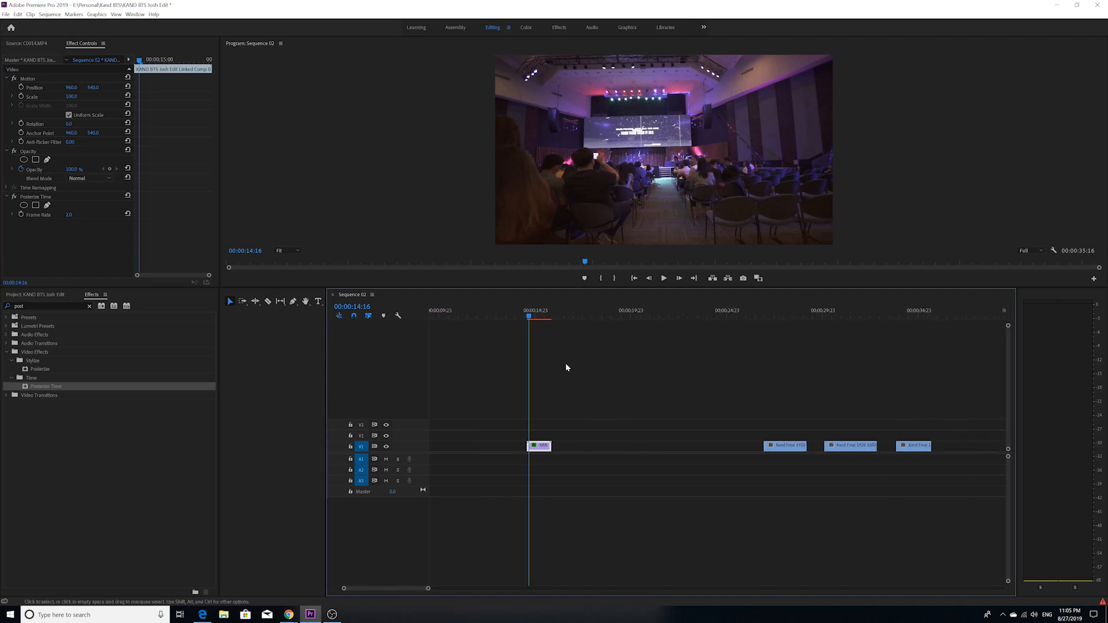
drag(532, 318, 530, 317)
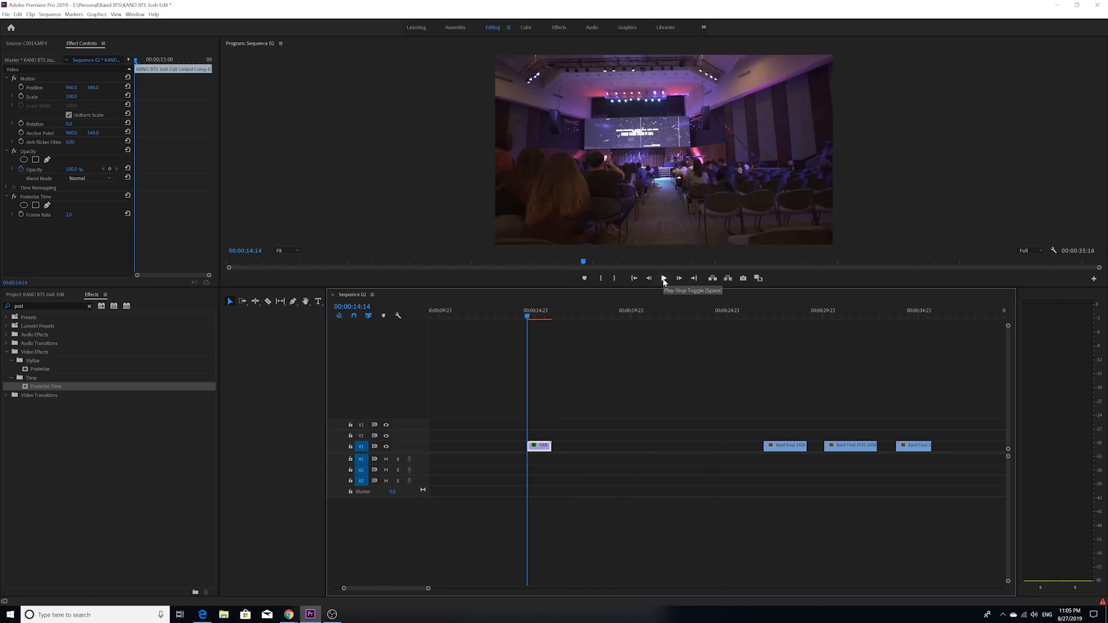
click(664, 279)
key(space)
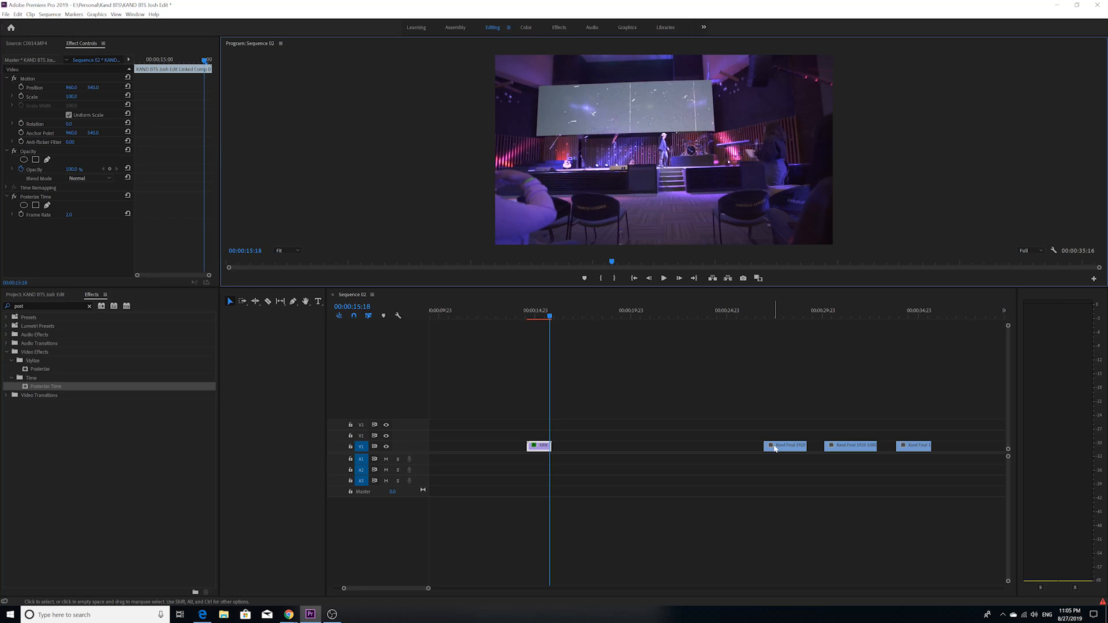
- Move the first blue clip on V1 closer to the purple clip, starting at about 00:00:18:09, and play it from its start
drag(775, 449, 612, 449)
click(601, 313)
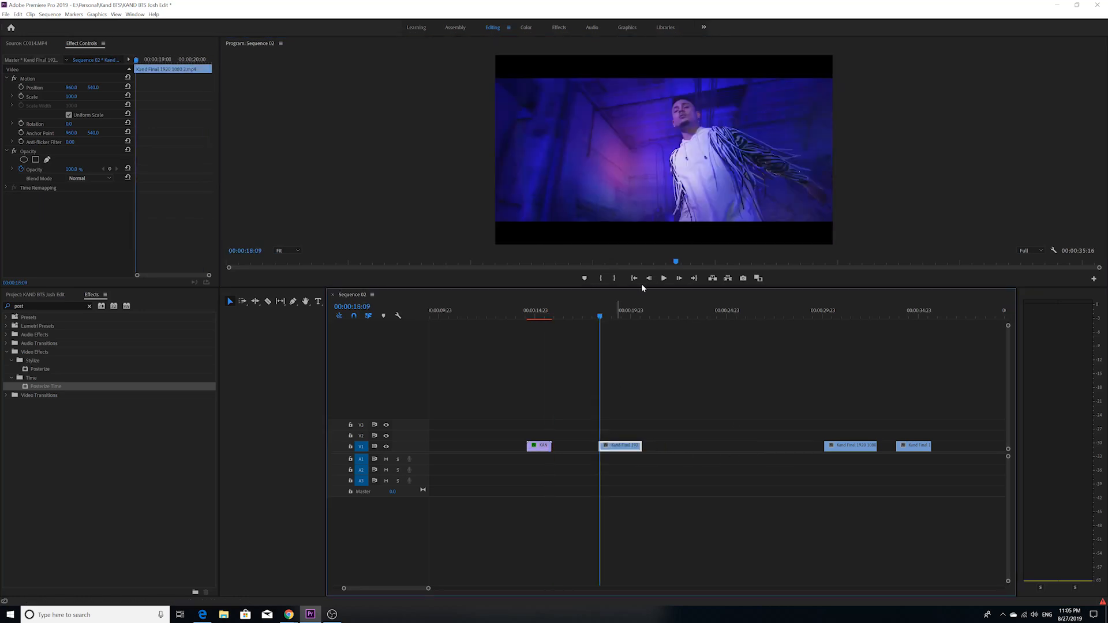
click(665, 279)
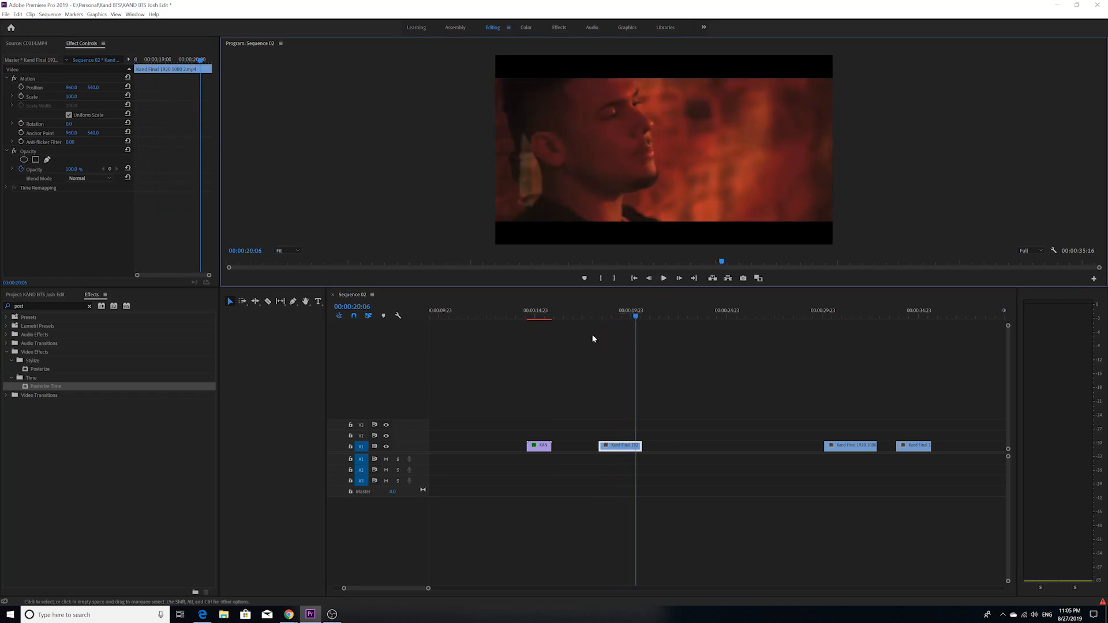
drag(632, 315, 601, 338)
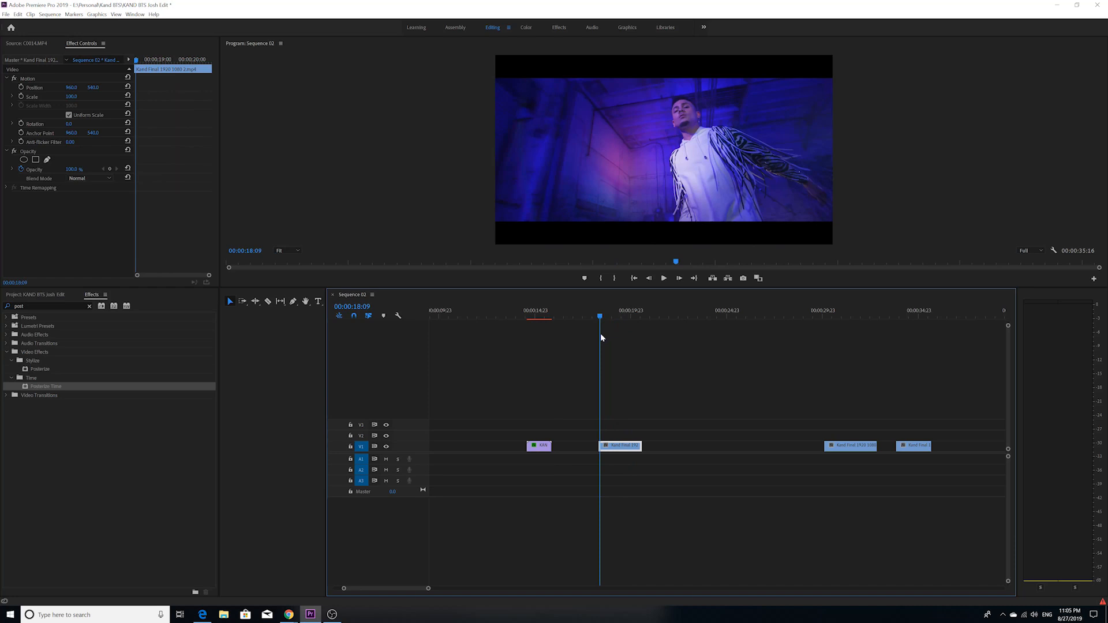
click(664, 278)
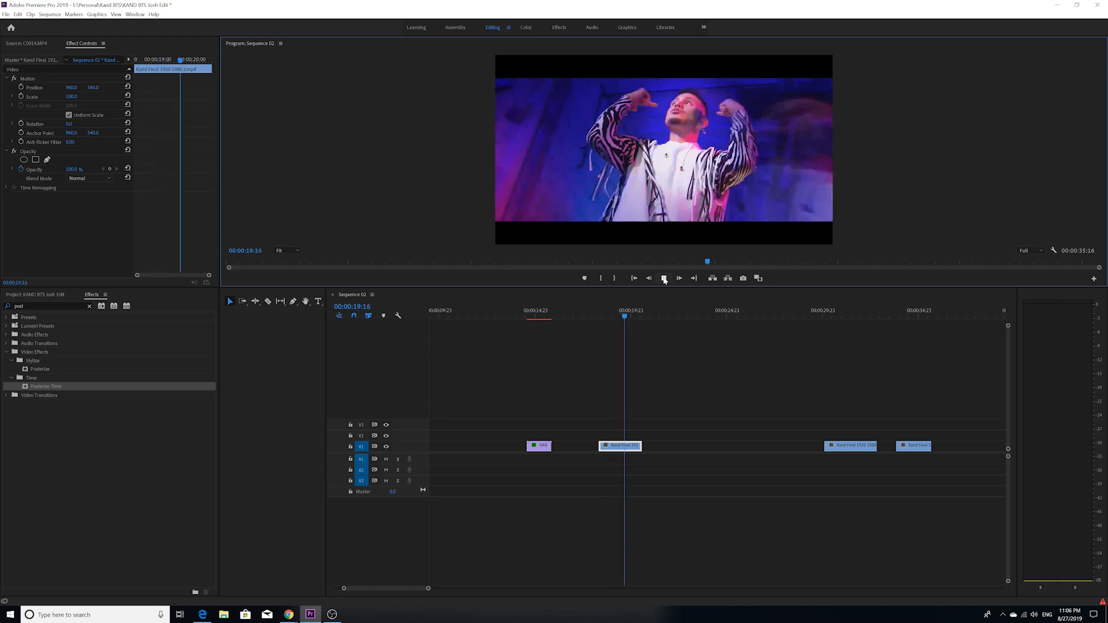
click(664, 279)
drag(639, 319, 601, 332)
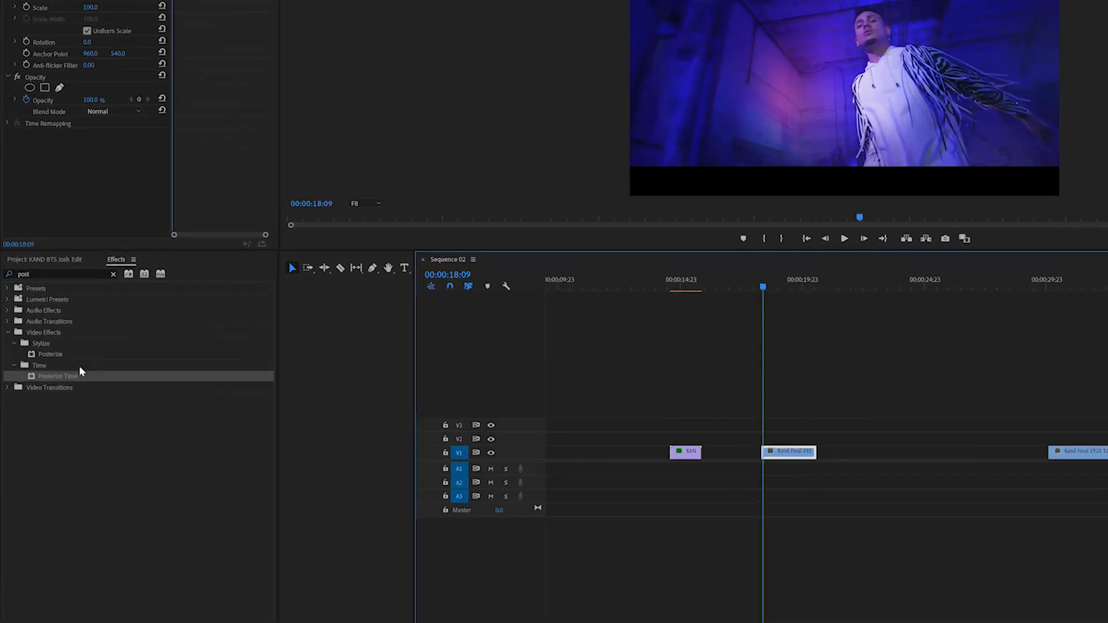
- Apply Posterize Time to the moved blue clip with a frame rate of 12 and preview it from its start
drag(44, 387, 692, 473)
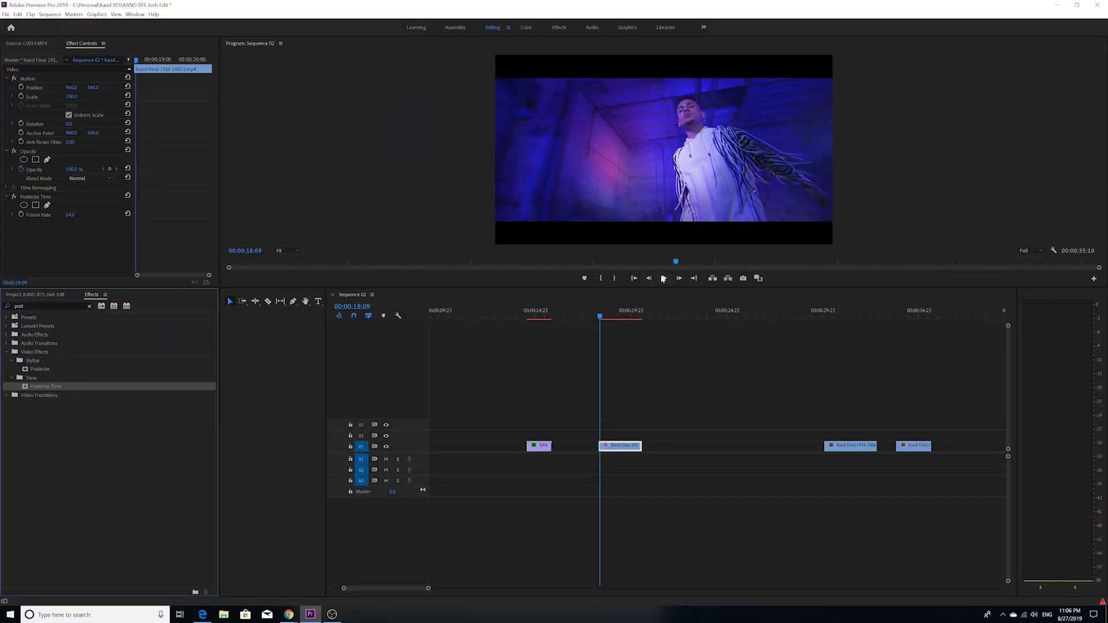
click(69, 215)
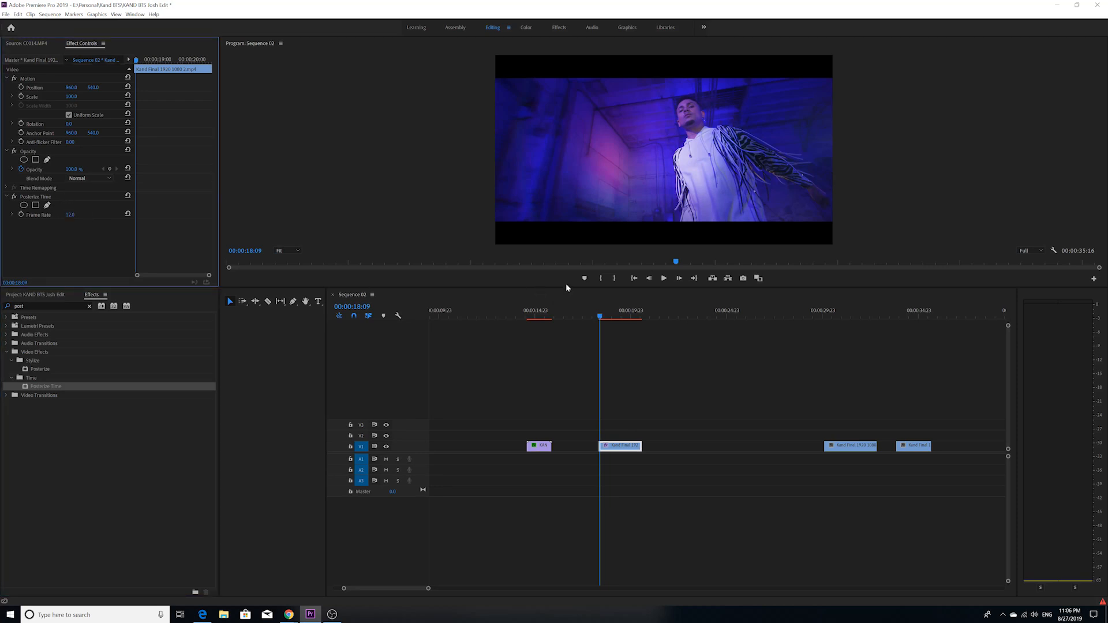
click(600, 317)
click(663, 280)
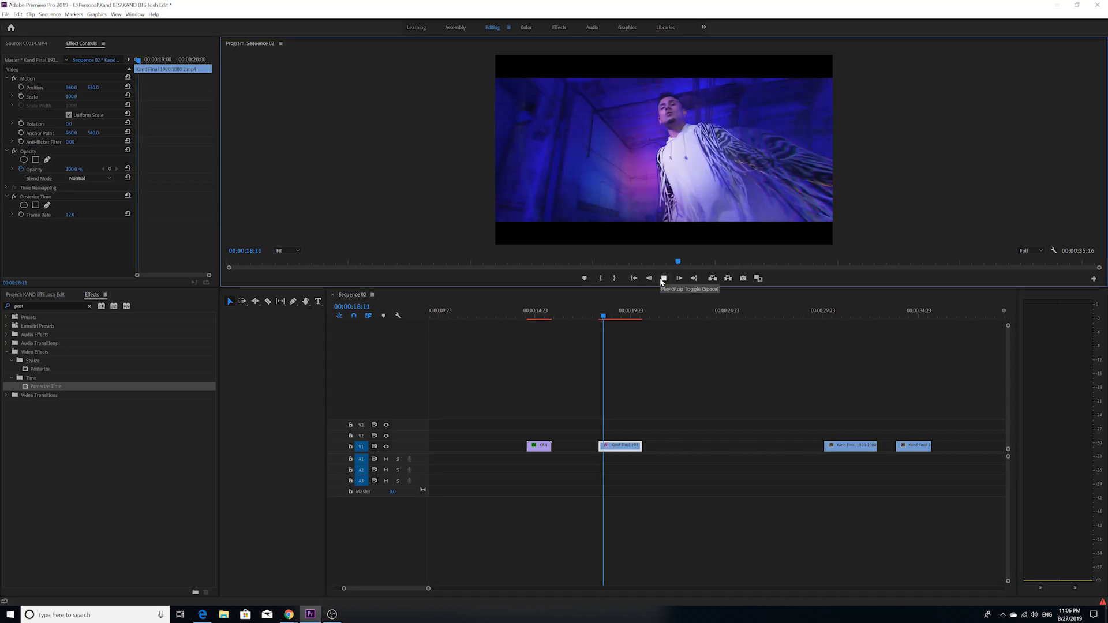
drag(613, 317, 601, 319)
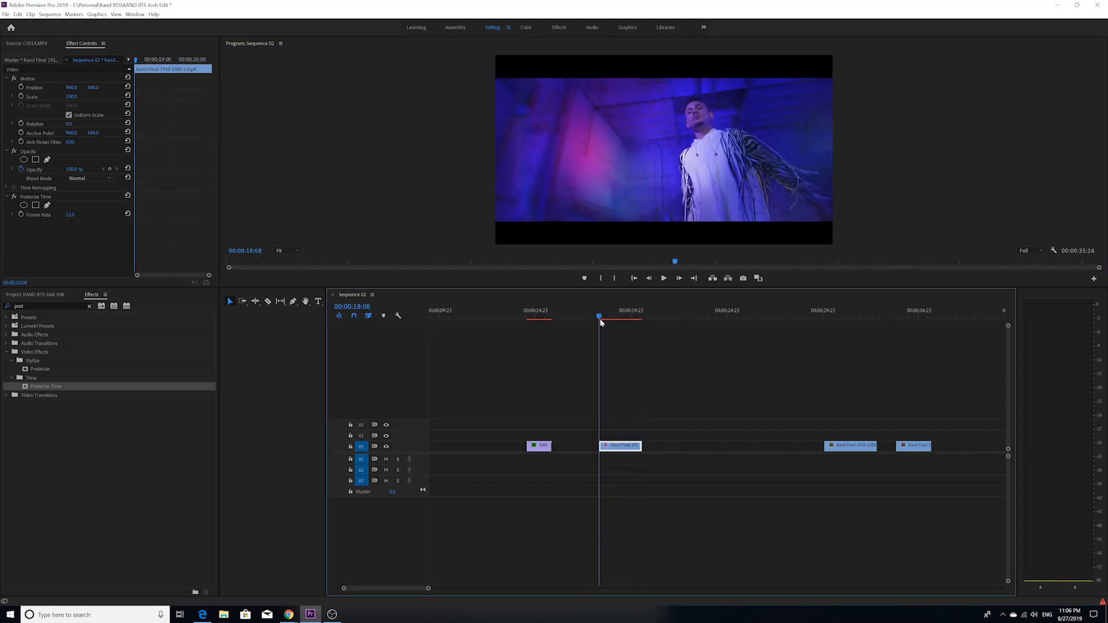
click(664, 279)
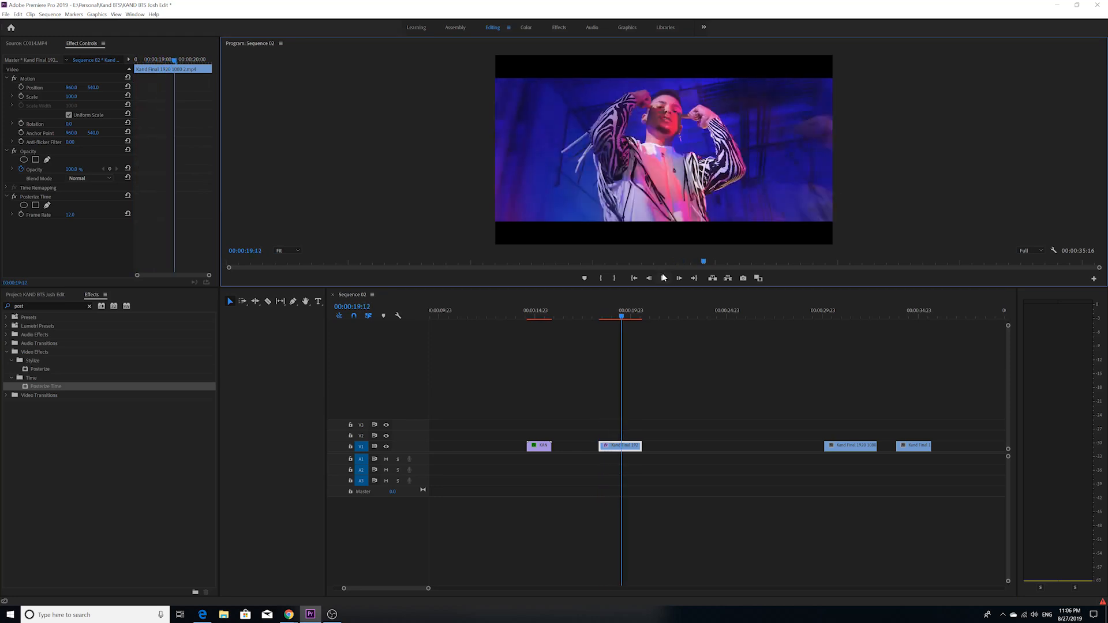
- Go backward and forward frame by frame through the posterized blue clip to examine the arm movement for an end point
key(Left)
key(Left)
key(Left)
key(Left)
key(Left)
key(Left)
key(Left)
key(Left)
key(Left)
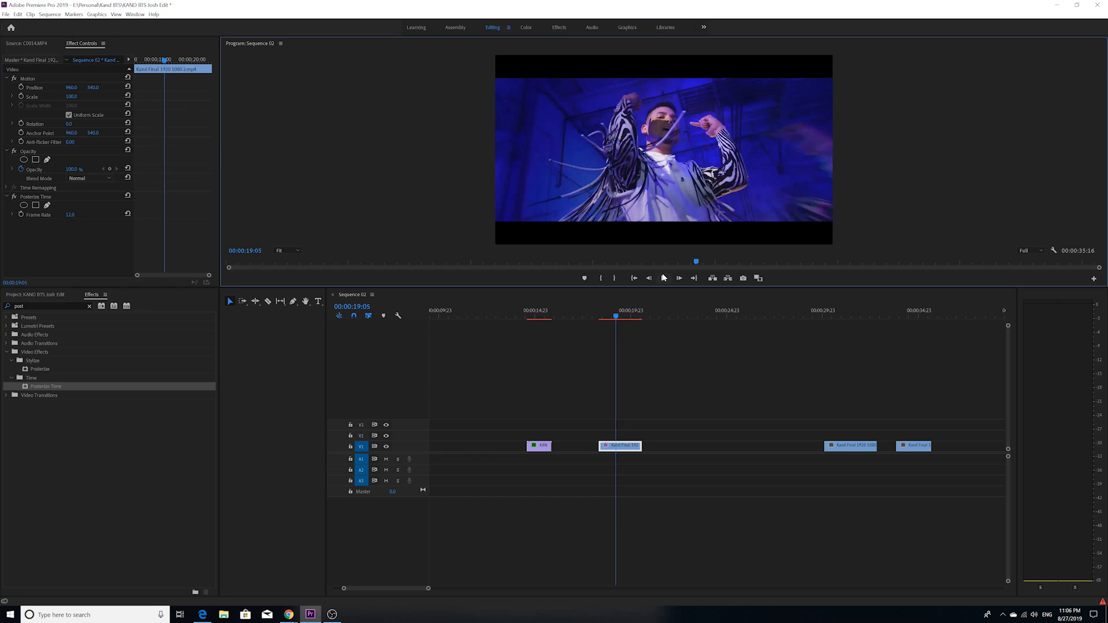
key(Left)
key(Left)
key(Left)
key(Left)
key(Left)
key(Left)
key(Left)
key(Left)
key(Left)
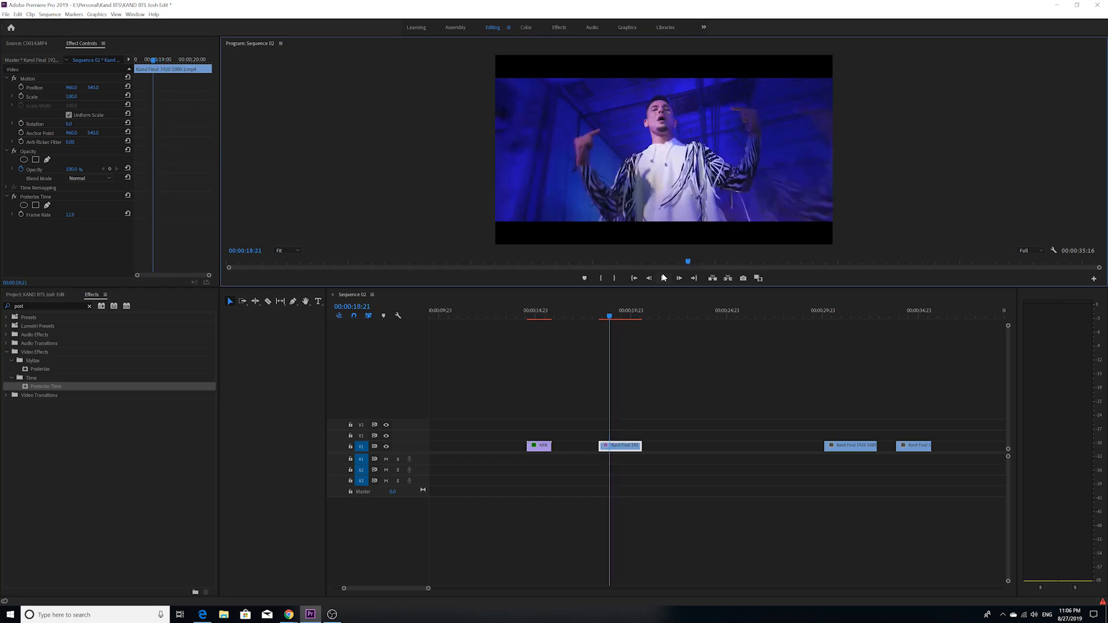
key(Right)
key(Right)
key(Right)
key(Right)
key(Right)
key(Right)
key(Right)
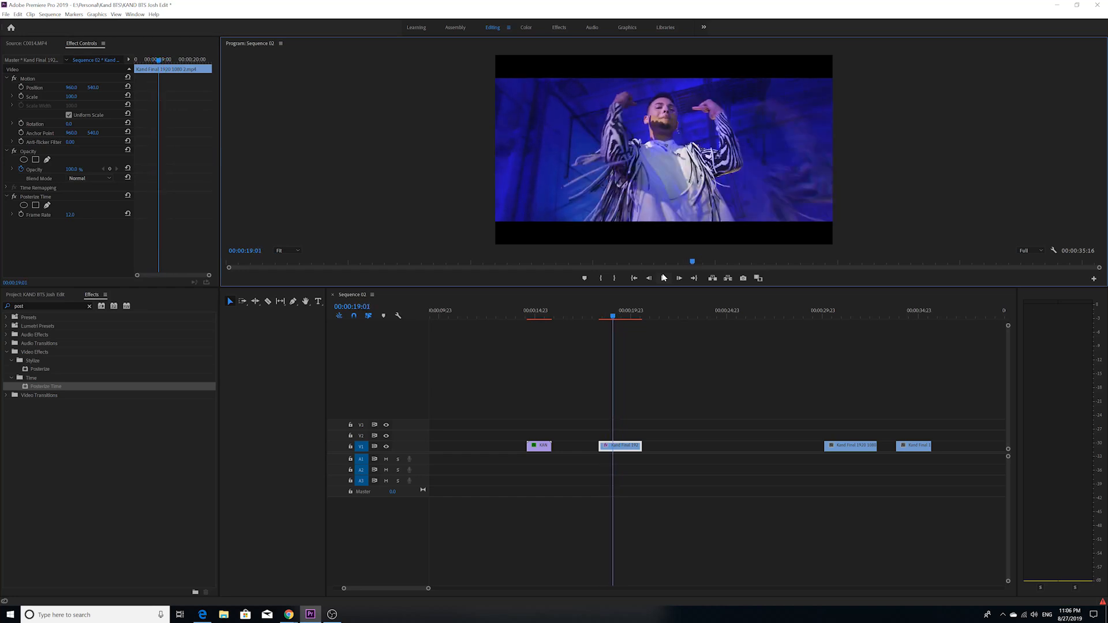
key(Right)
key(Right)
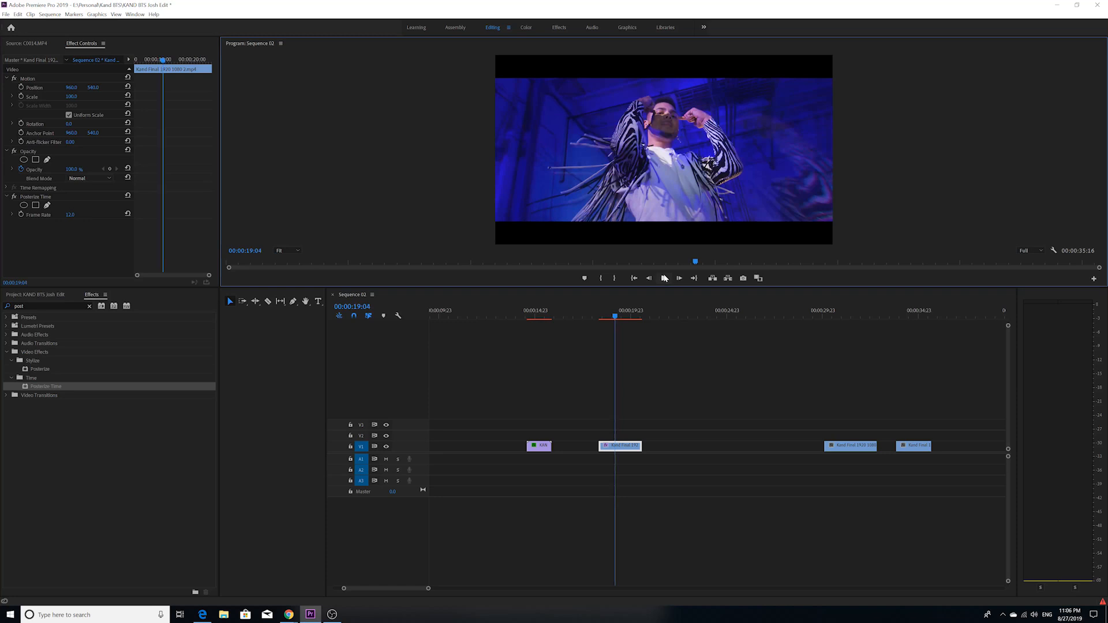
- Trim the end of the posterized blue clip to about 00:00:19:04 and preview the shortened clip
drag(639, 447, 614, 454)
drag(430, 589, 402, 600)
scroll(615, 472, down, 3)
drag(635, 316, 581, 325)
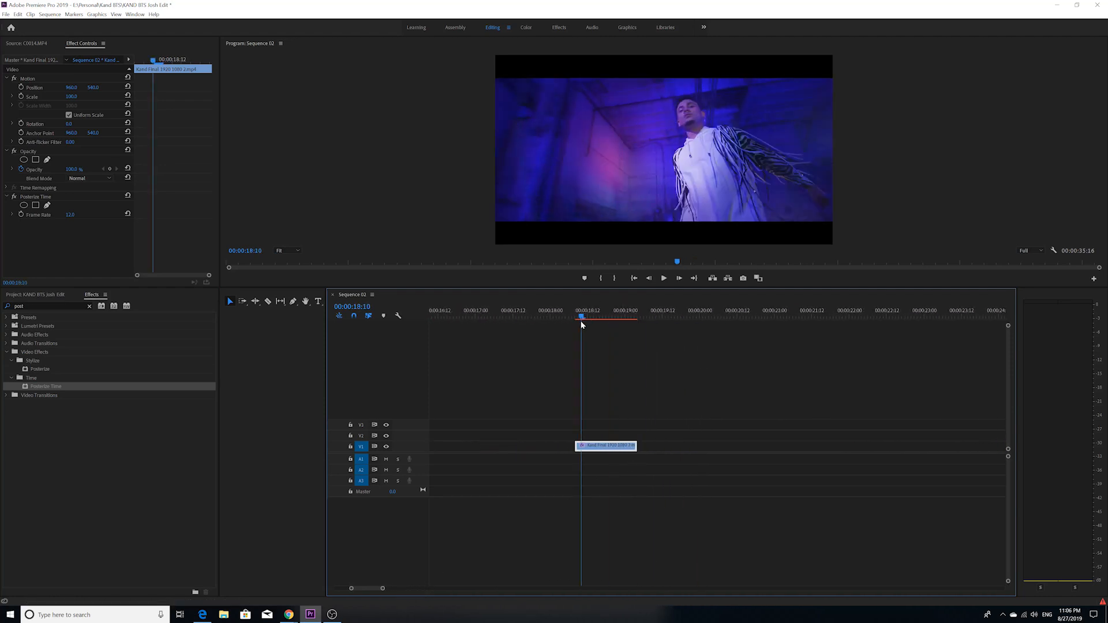
click(664, 279)
click(612, 312)
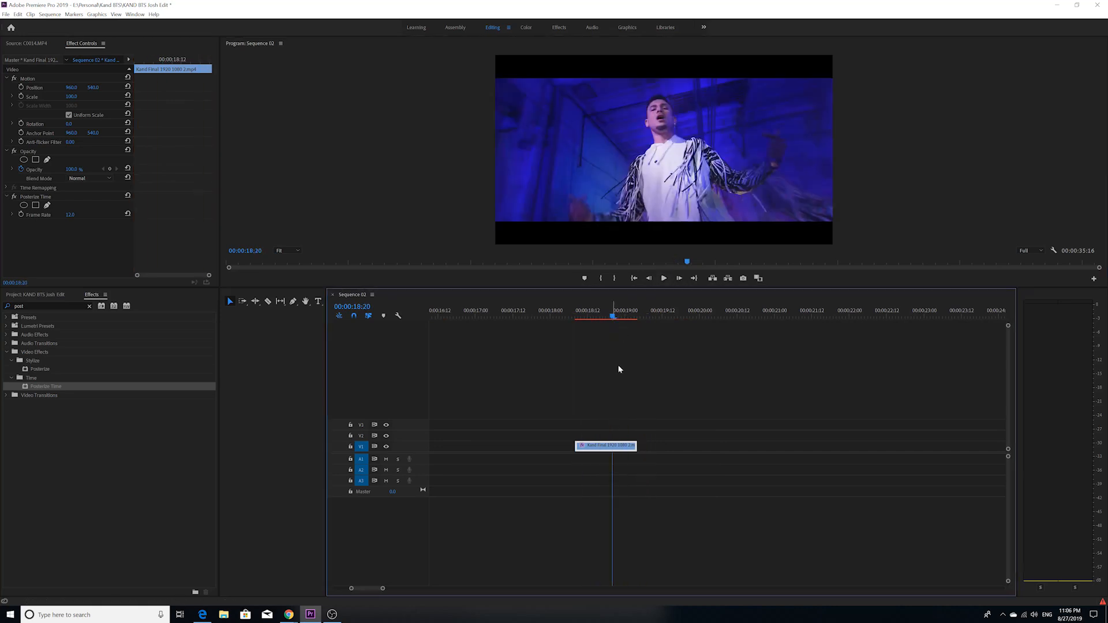
key(Right)
key(Right)
- Nest the trimmed clip under the name Nested Sequence 06
right_click(612, 449)
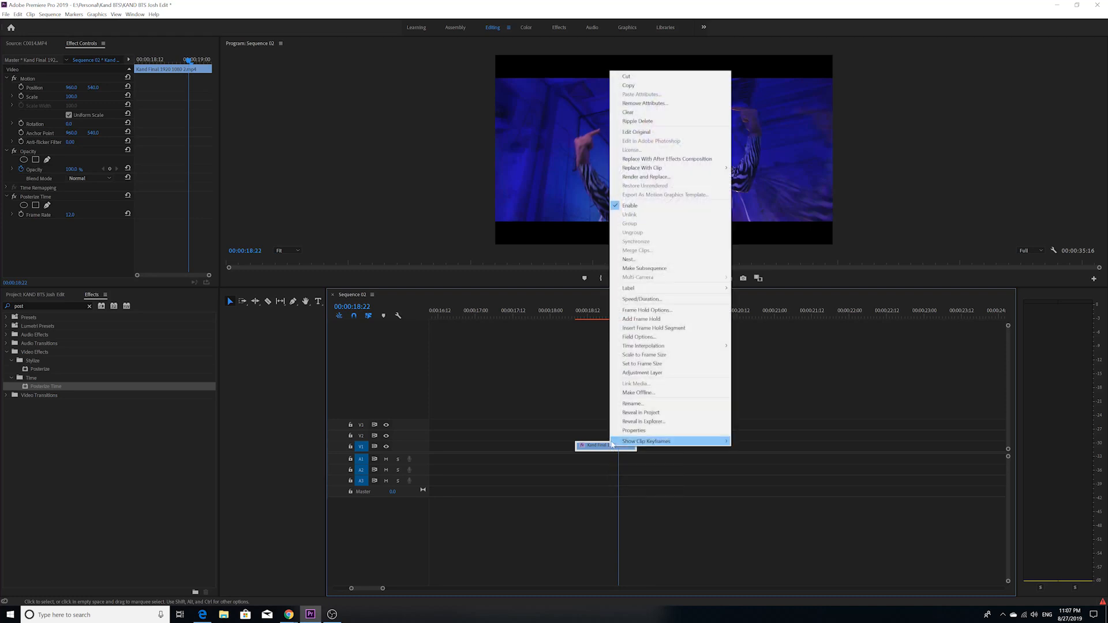
click(556, 320)
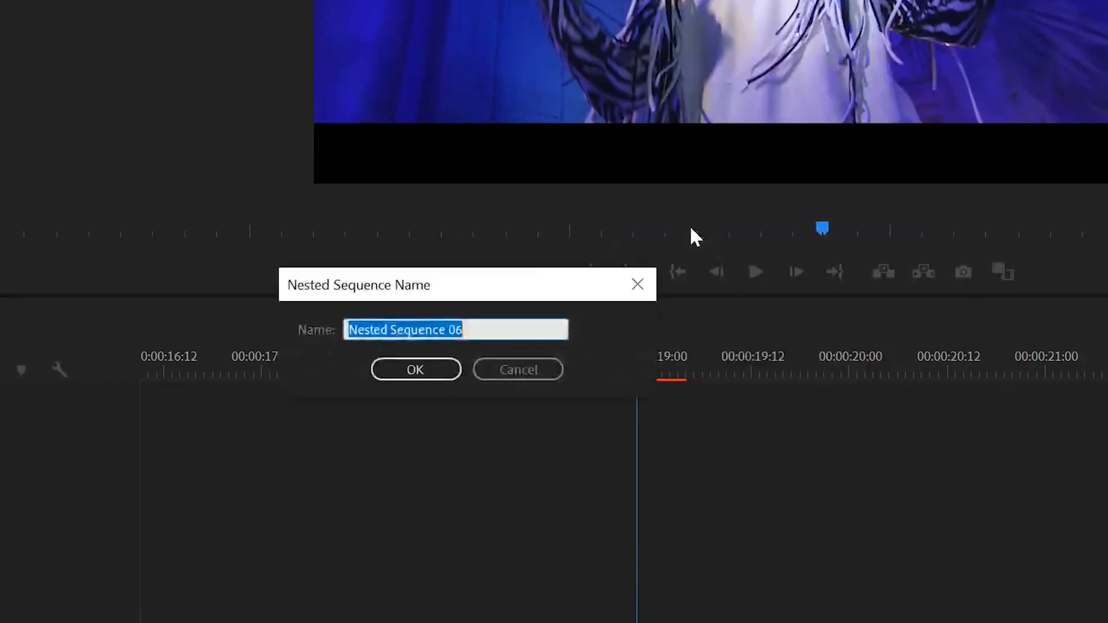
click(458, 345)
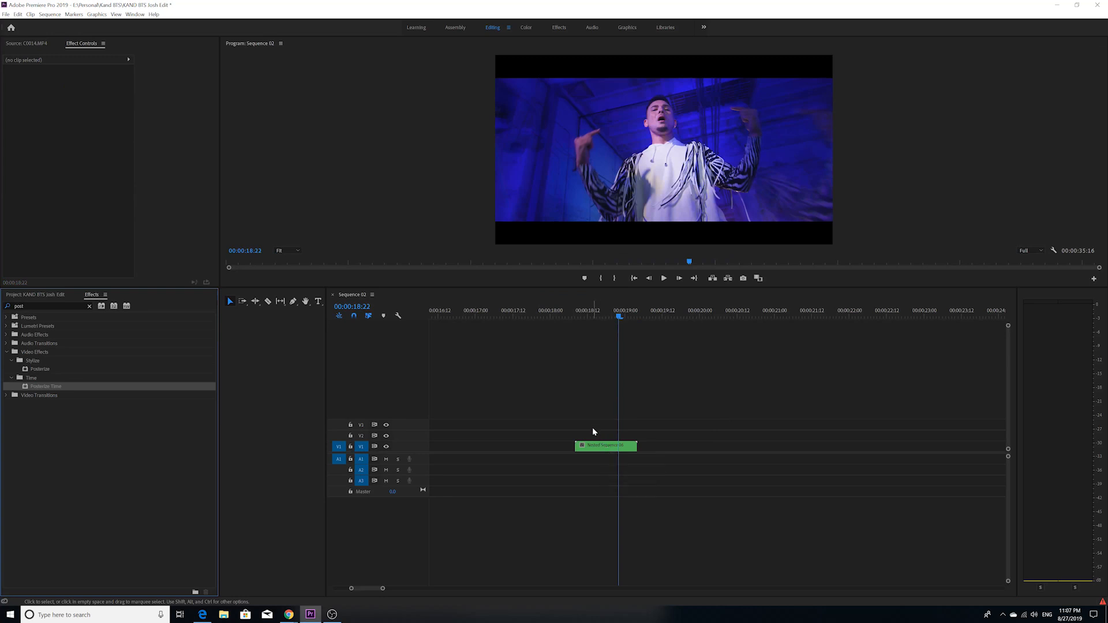
- Duplicate the nested sequence directly after the original and reverse the copy's speed
drag(603, 447, 666, 437)
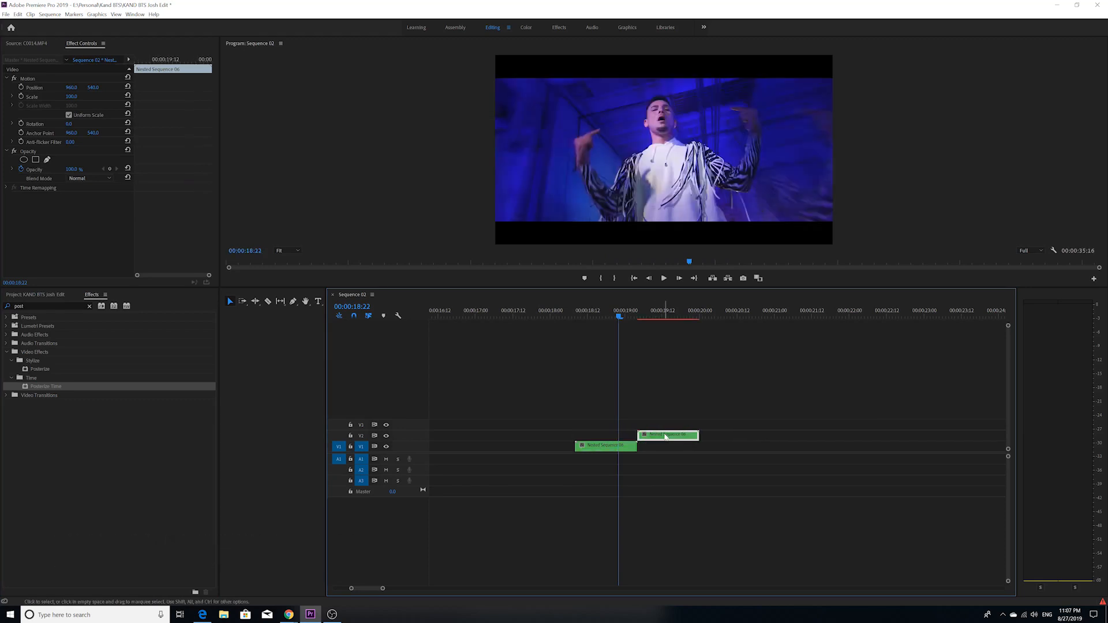
click(661, 314)
right_click(663, 435)
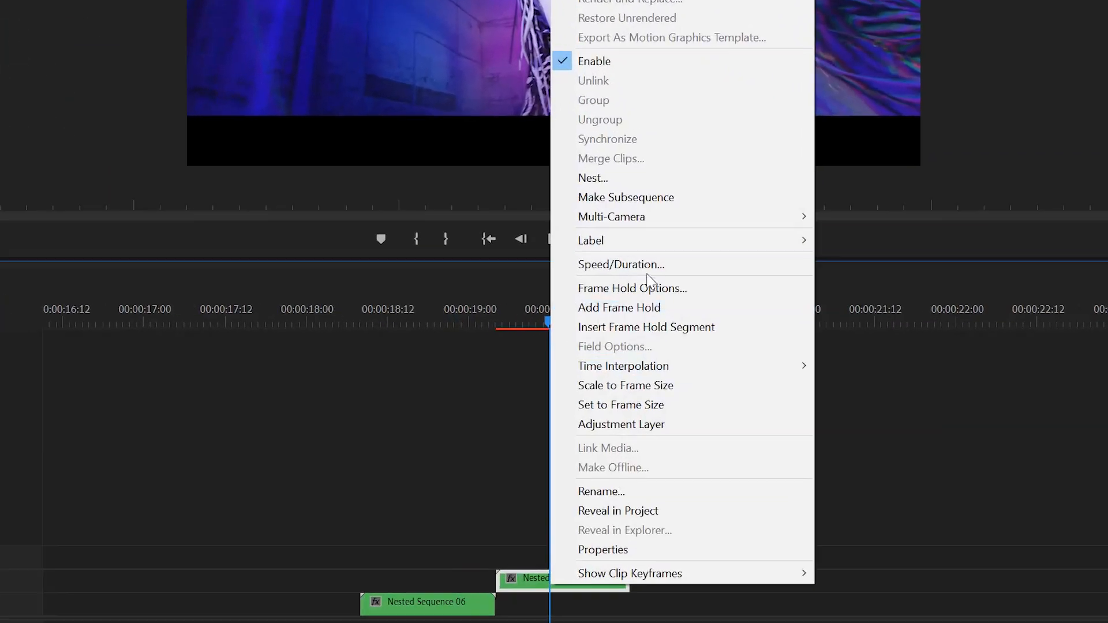
click(647, 266)
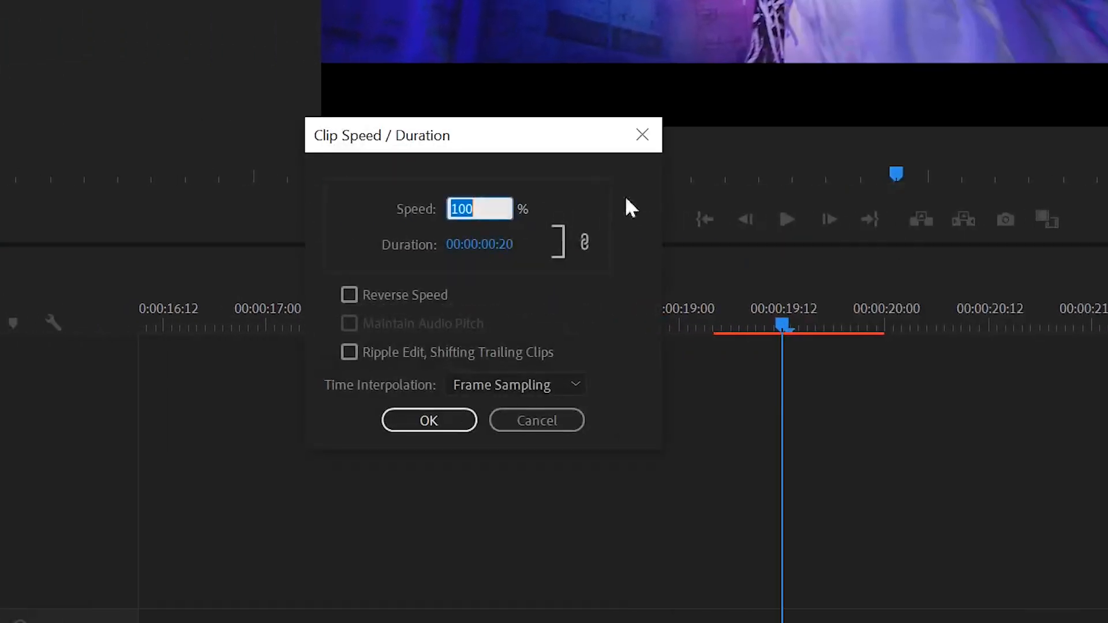
click(392, 293)
click(428, 420)
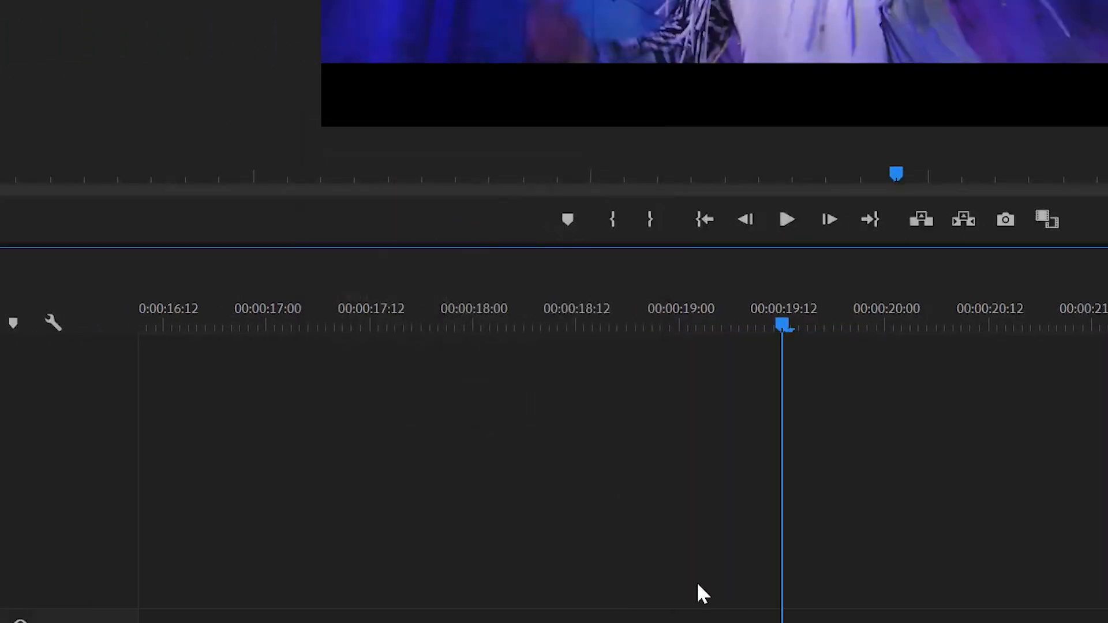
- Play the original and reversed nested sequences together from the start to check the back-and-forth motion
click(542, 326)
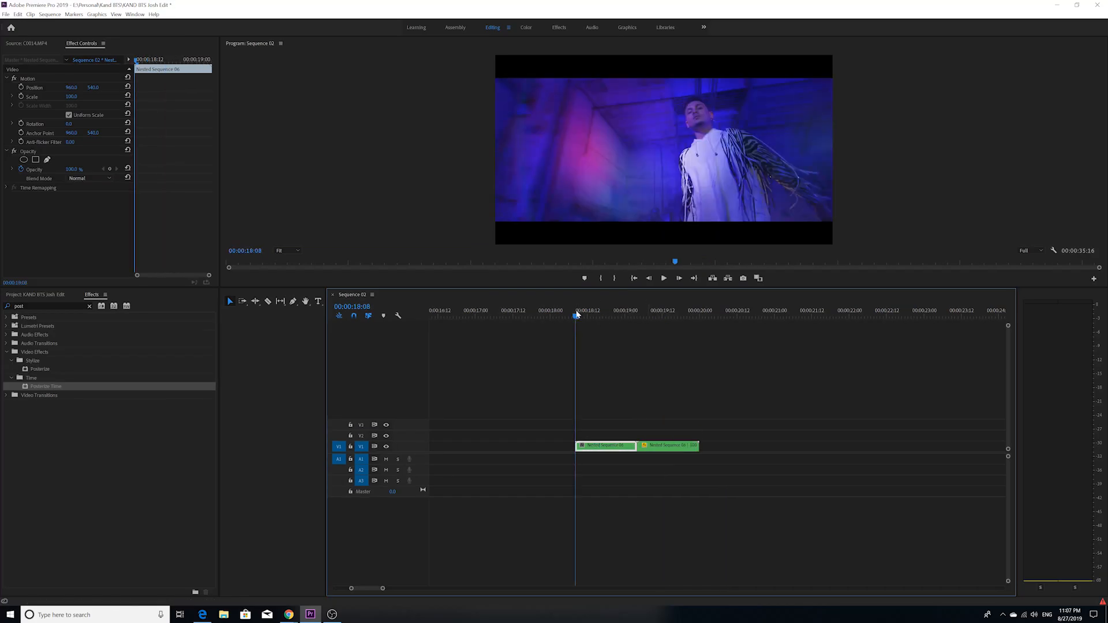
click(663, 280)
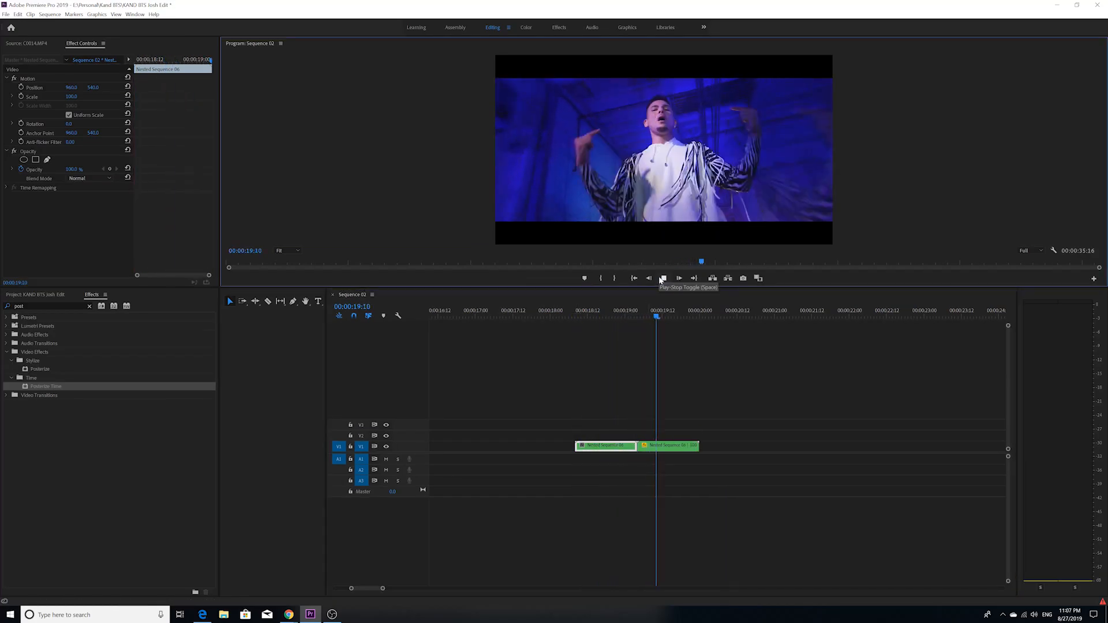
drag(645, 311, 581, 327)
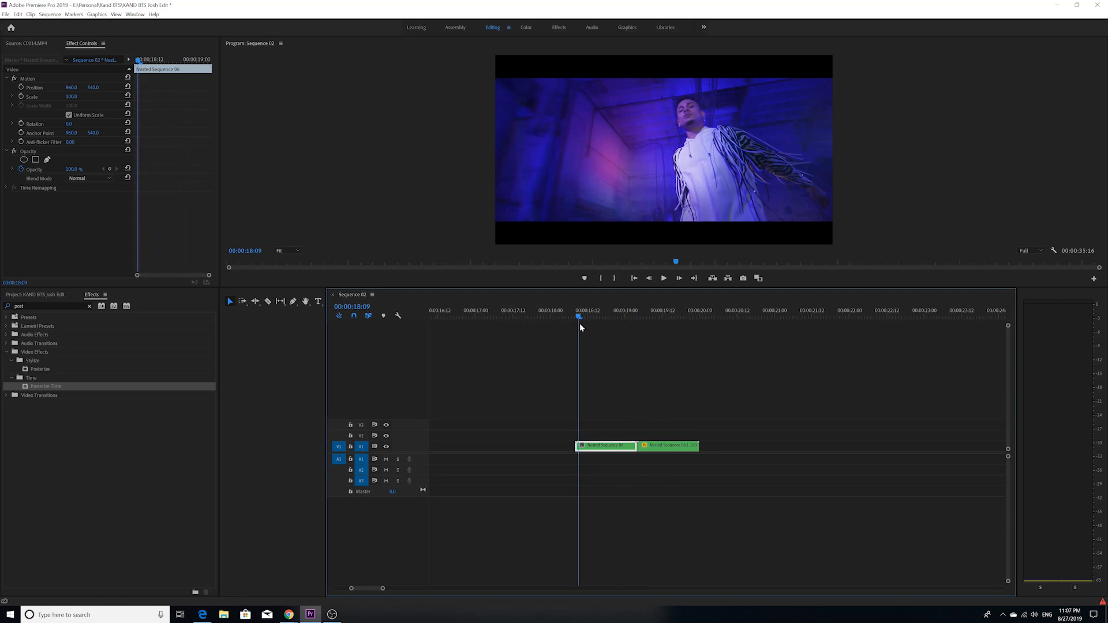
click(663, 279)
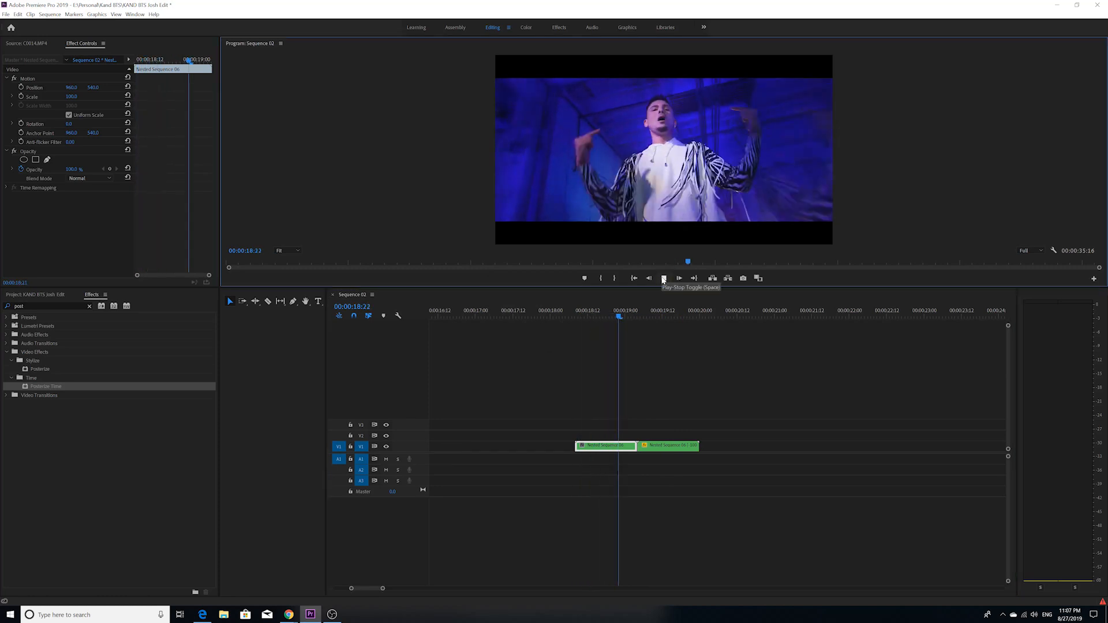
click(664, 279)
- Duplicate the forward and reversed nested pair directly after itself on V1
drag(644, 372, 756, 436)
drag(770, 394, 714, 446)
scroll(693, 421, down, 2)
- Play all four nested sequences from the first one's start to check the repeated loop
click(636, 314)
drag(635, 315, 528, 331)
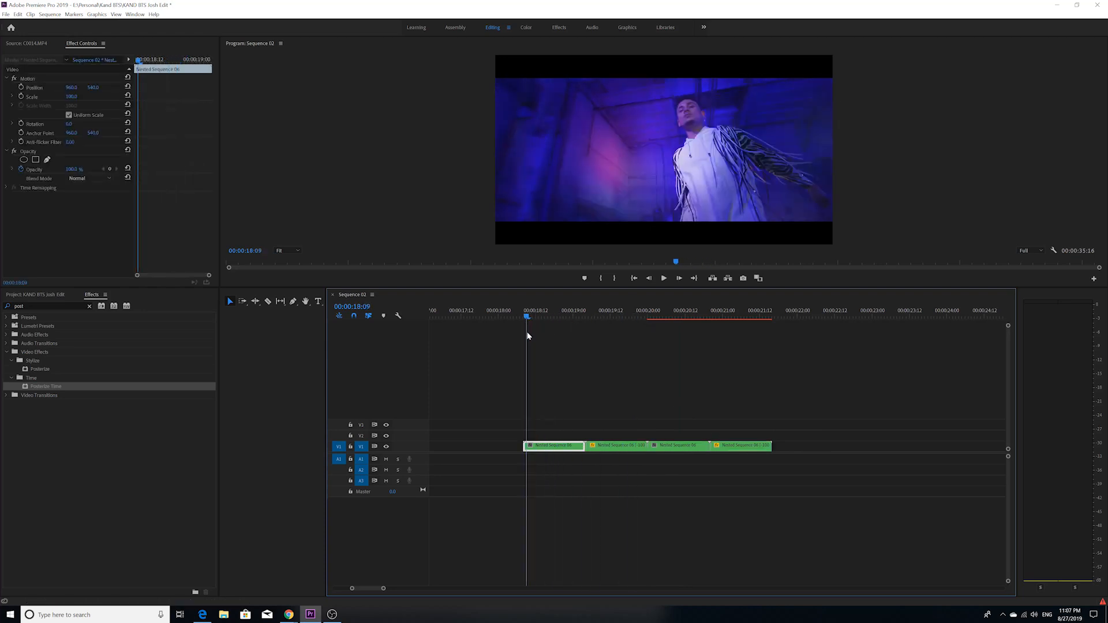
click(665, 278)
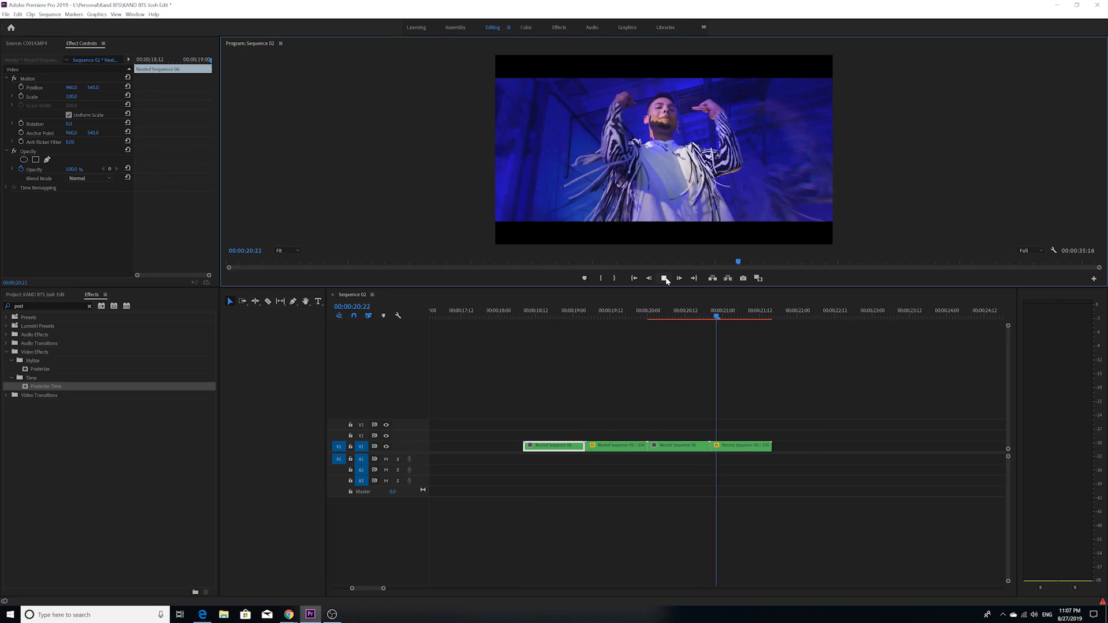
click(665, 278)
click(527, 315)
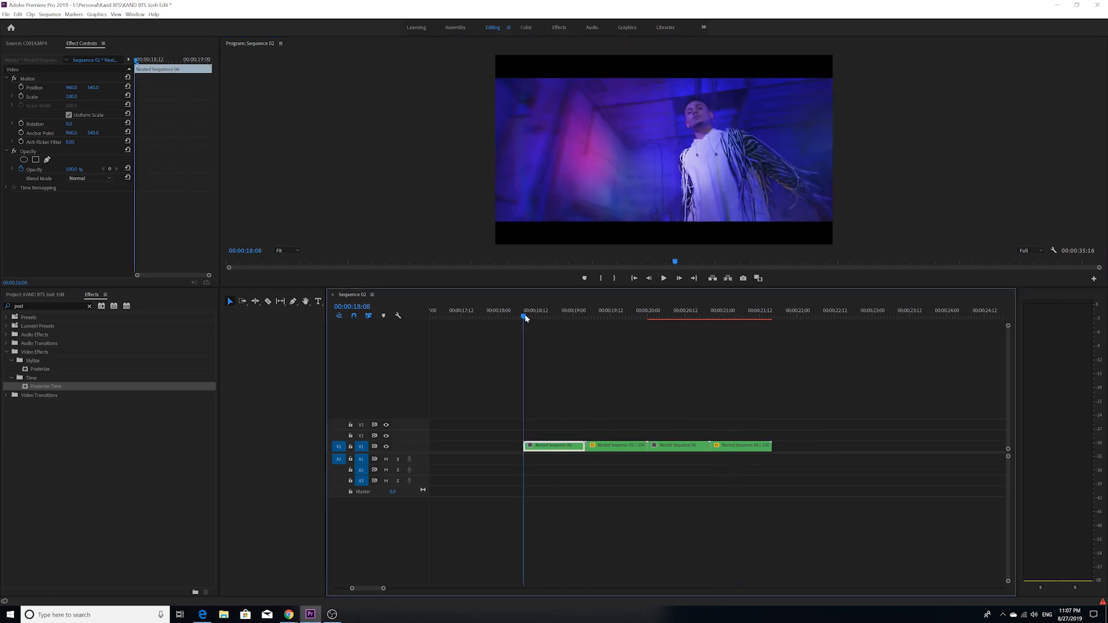
- Replay the four looped nested sequences from the beginning to review the choppy back-and-forth motion
scroll(611, 334, down, 1)
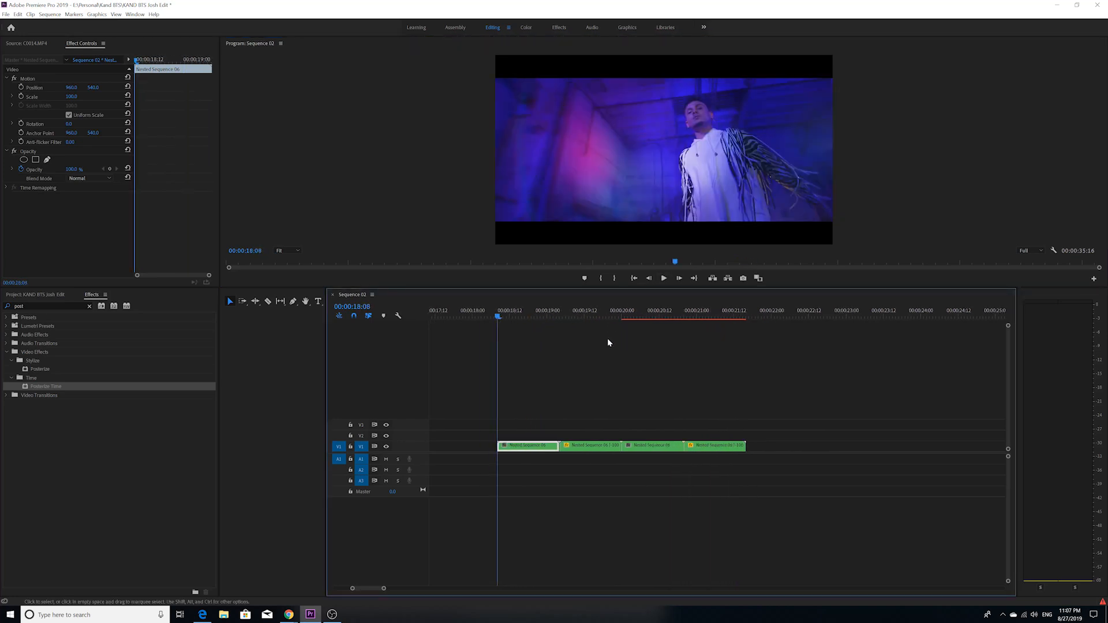
click(664, 278)
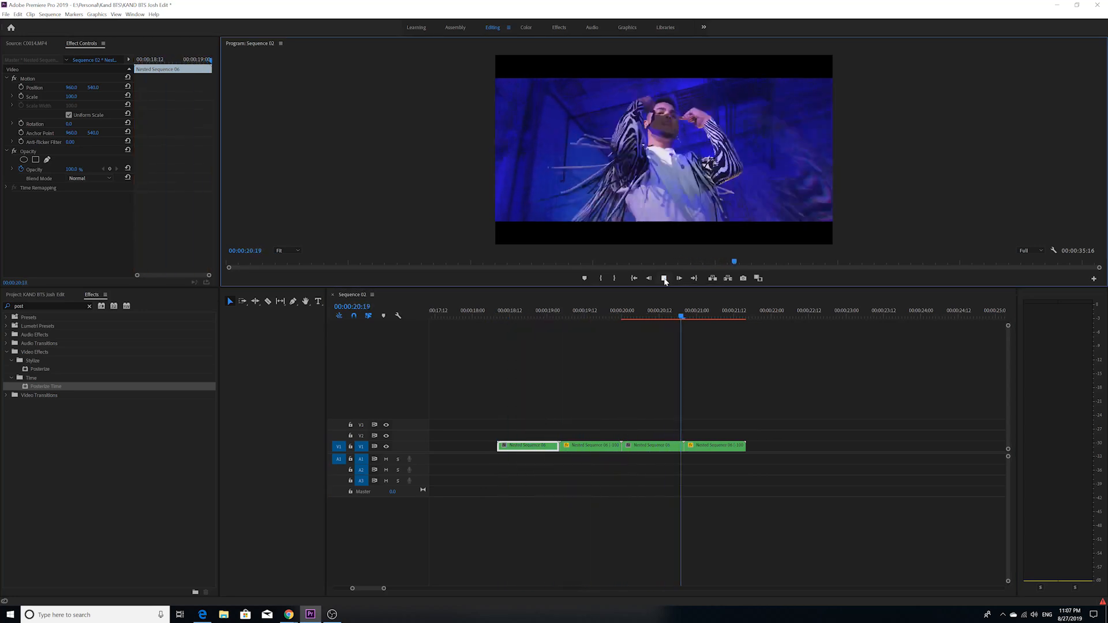
click(664, 278)
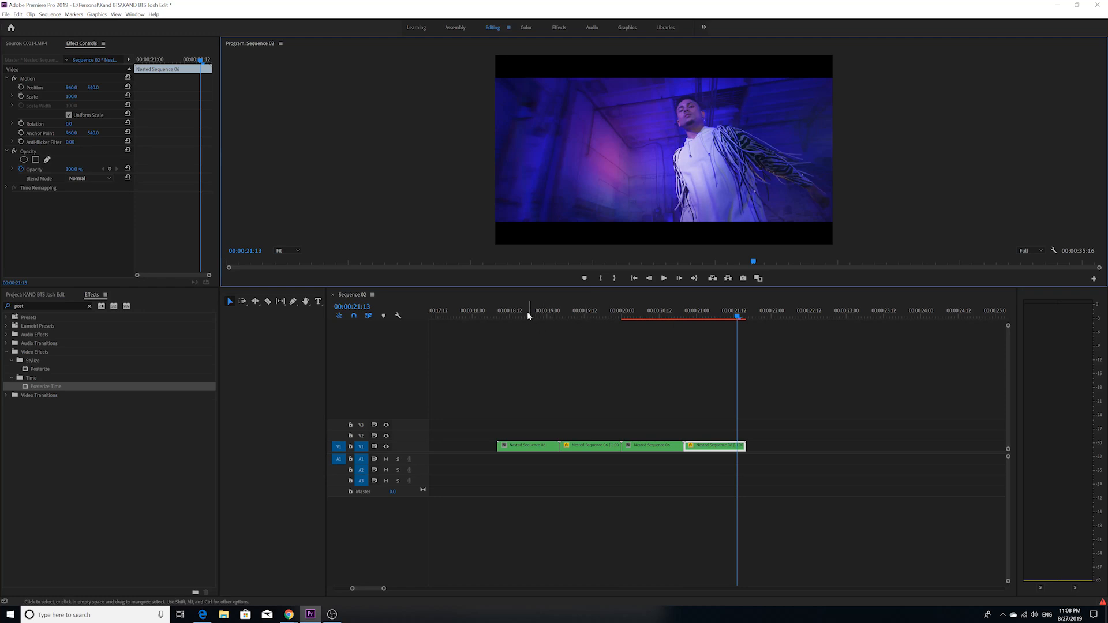
drag(517, 311, 500, 318)
click(659, 279)
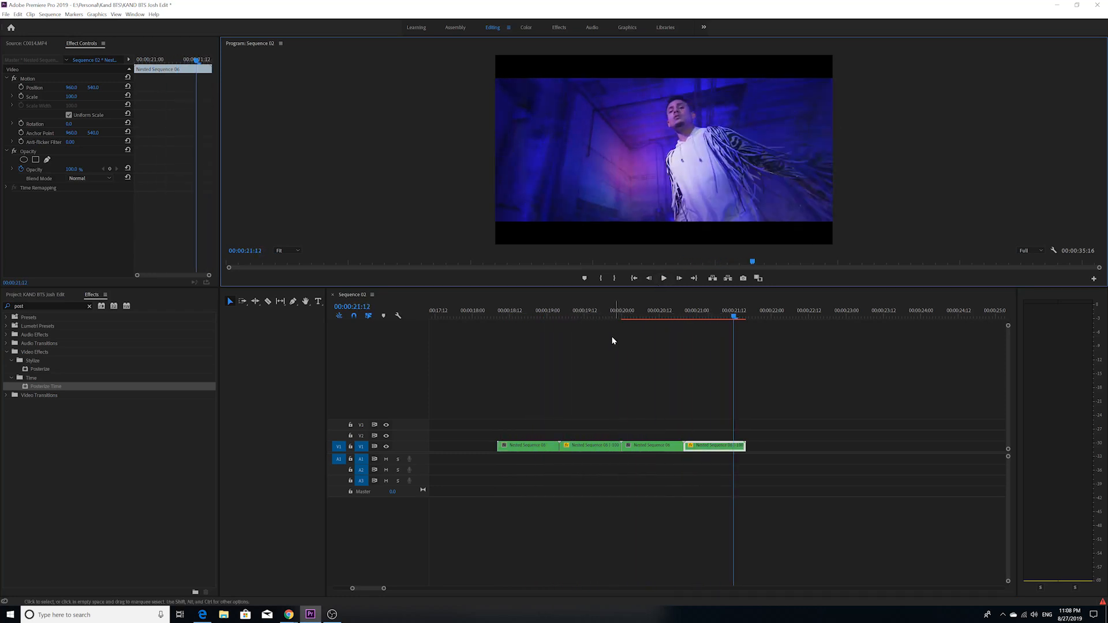
drag(531, 312, 505, 318)
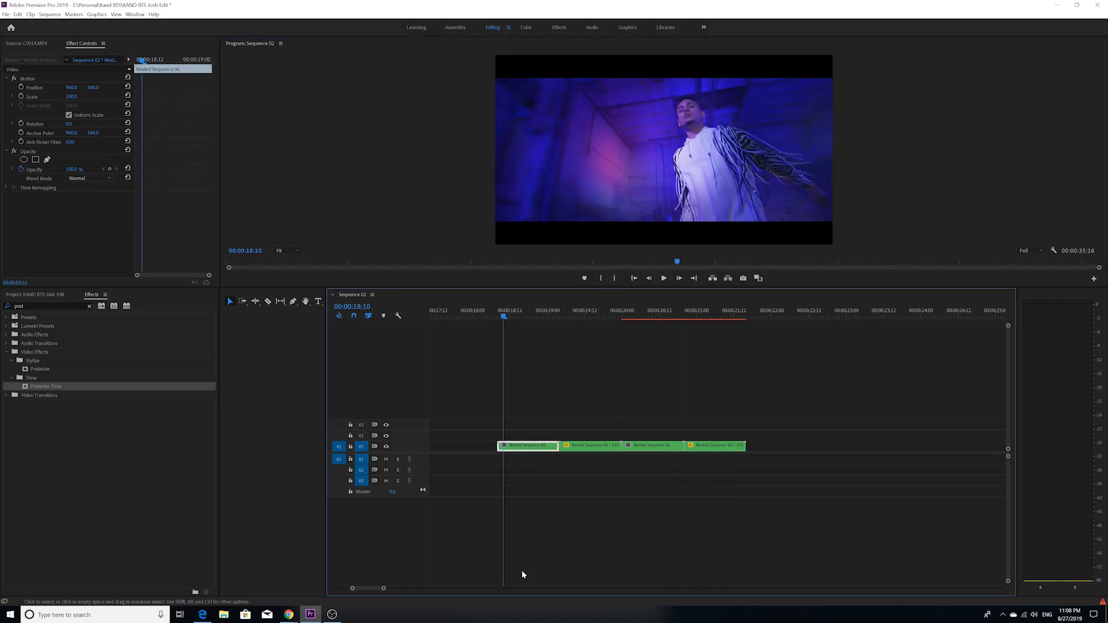
- Move the first blue clip, showing the seated man, to about 00:00:23:00 on V1, shortly after the nested sequences
drag(385, 591, 420, 588)
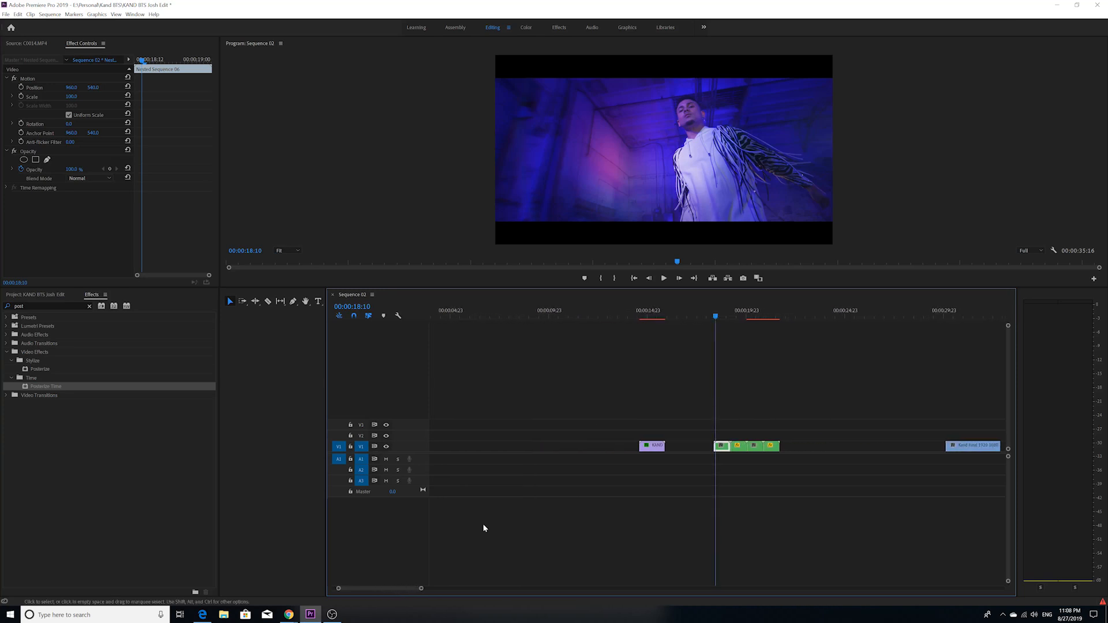
scroll(687, 378, down, 3)
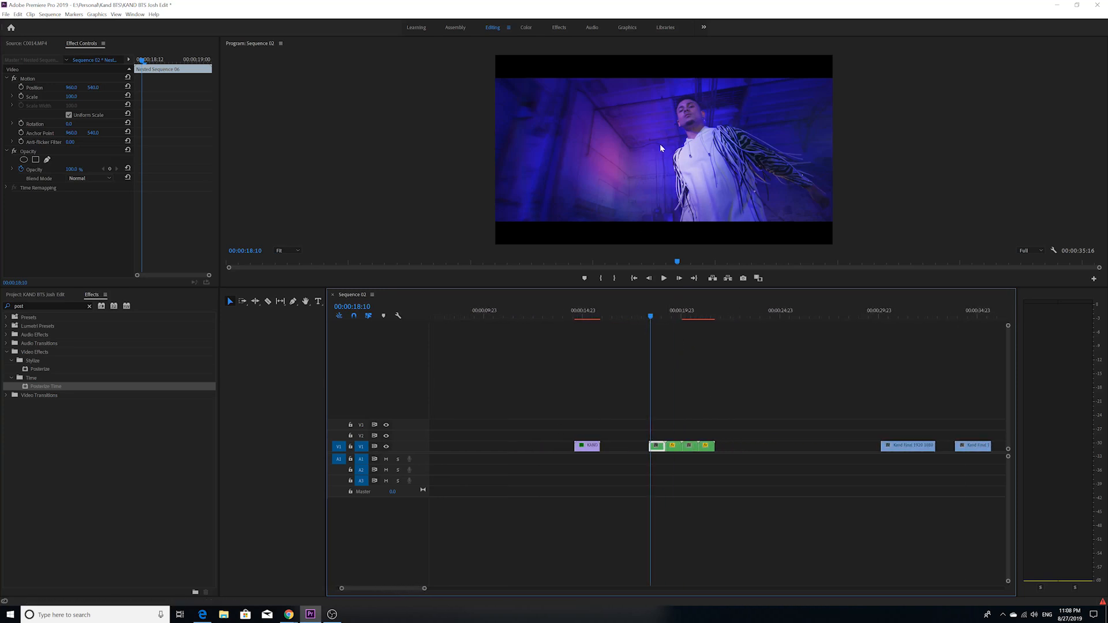
scroll(687, 396, down, 3)
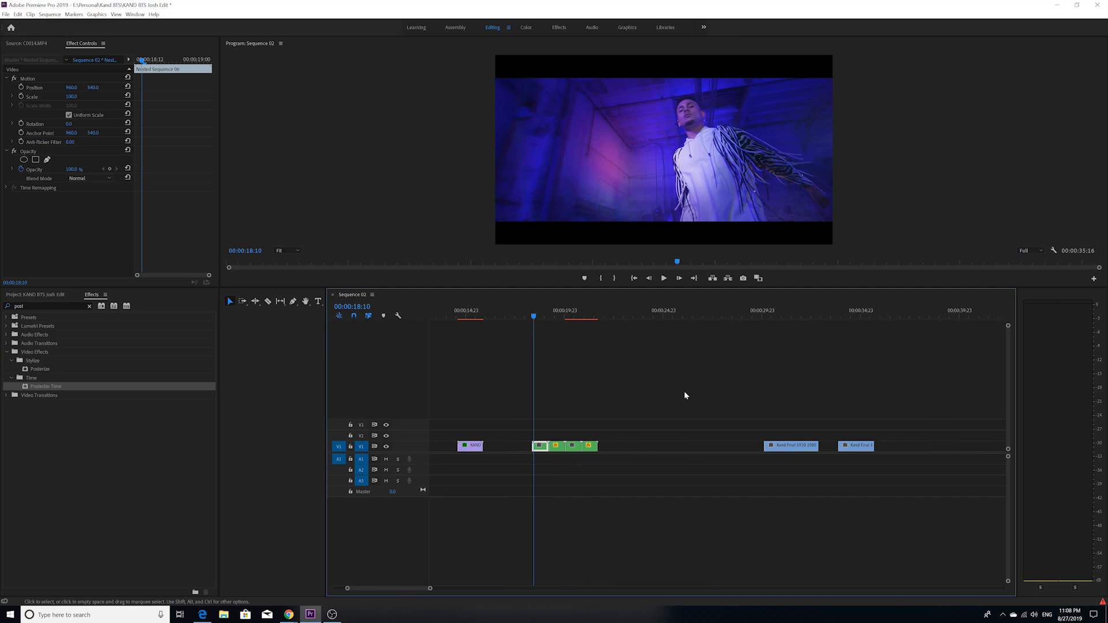
drag(777, 446, 635, 456)
- Play the seated man clip from its start to see its original motion
click(627, 316)
double_click(652, 278)
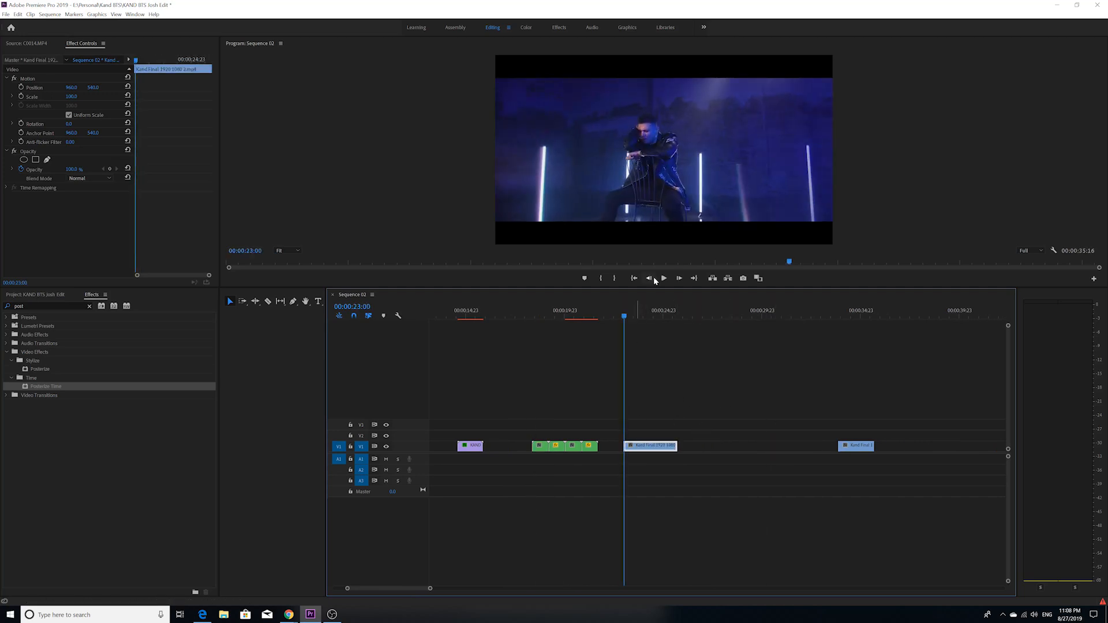
click(665, 279)
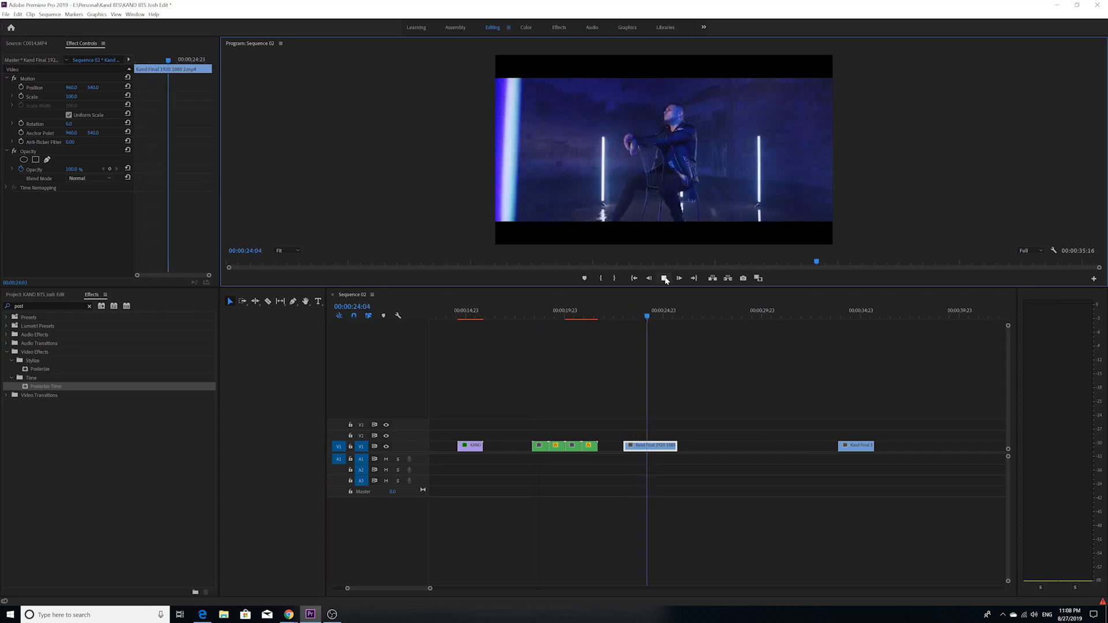
click(665, 279)
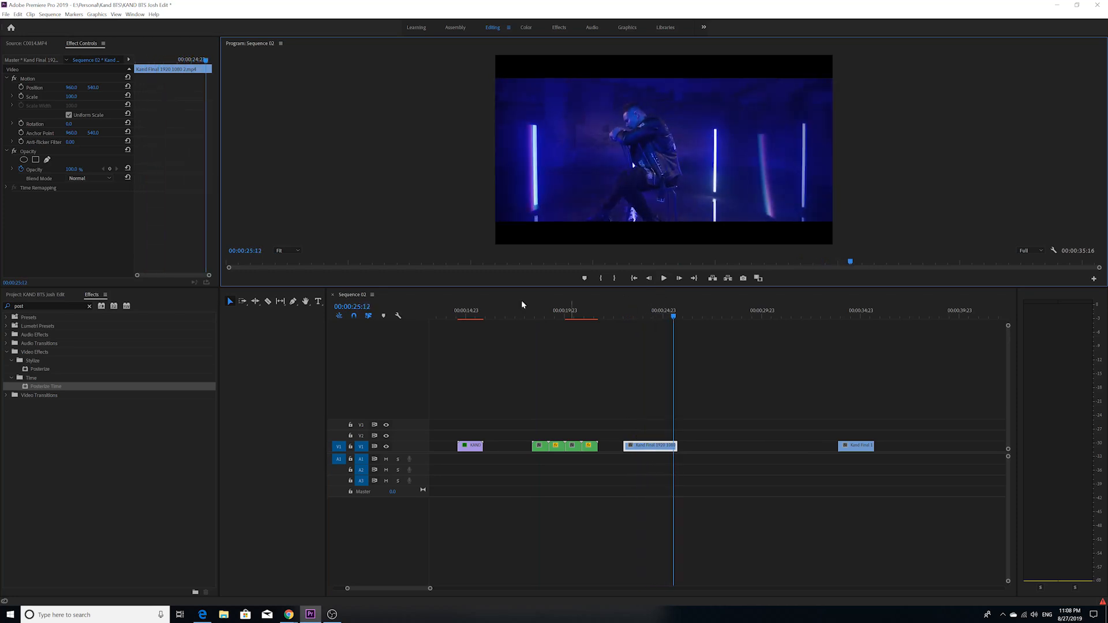
- Apply Posterize Time to the seated man clip and set its frame rate to 12
click(39, 386)
drag(647, 420, 650, 446)
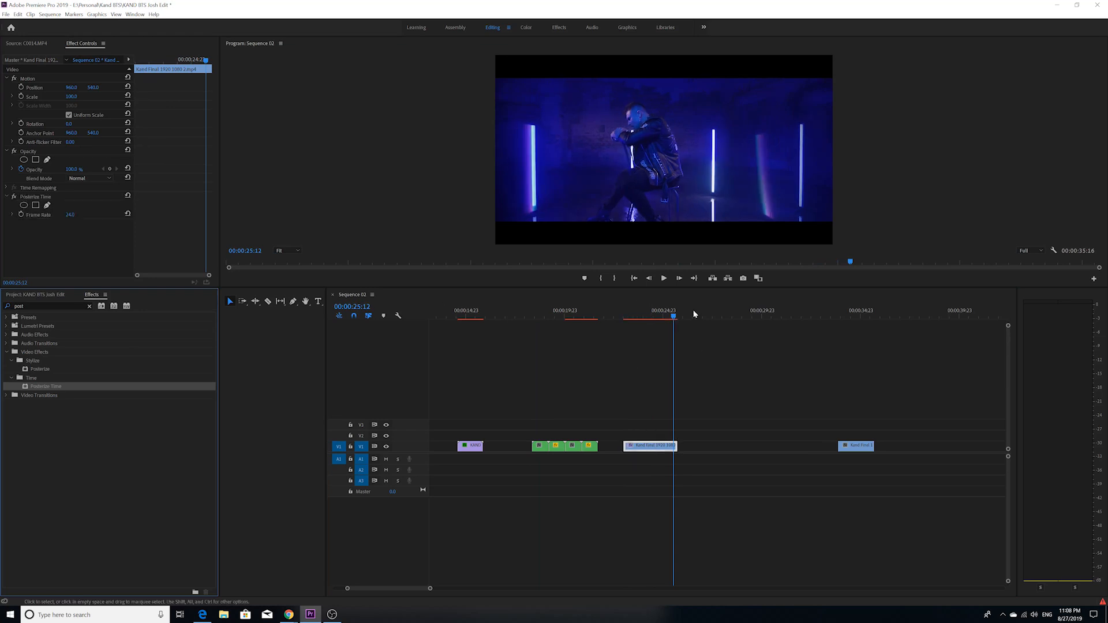
click(657, 317)
drag(657, 317, 650, 317)
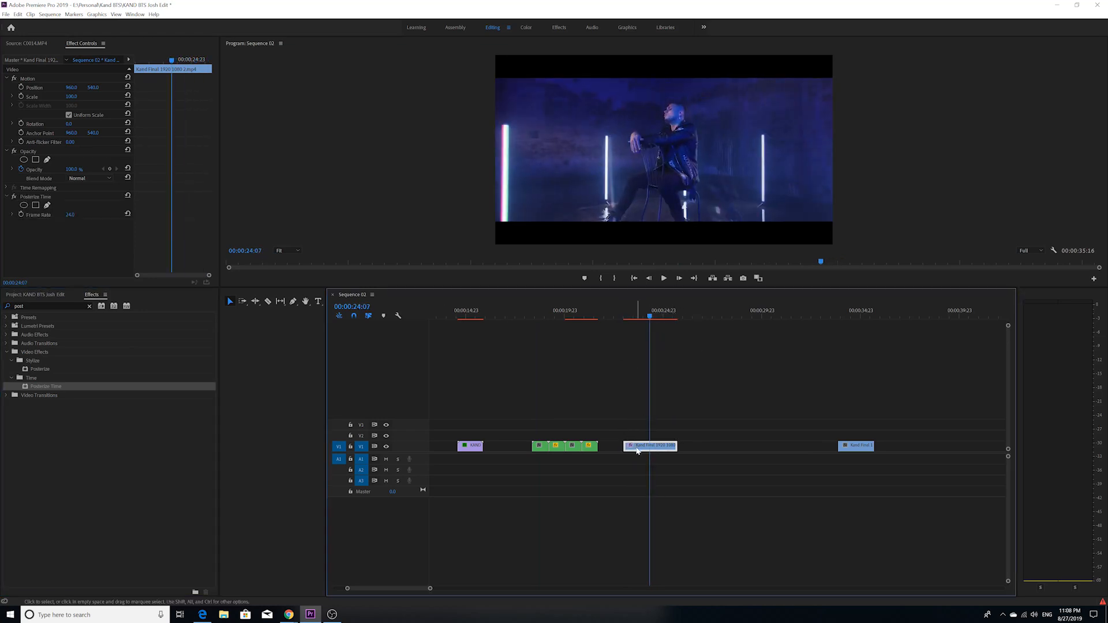
click(68, 214)
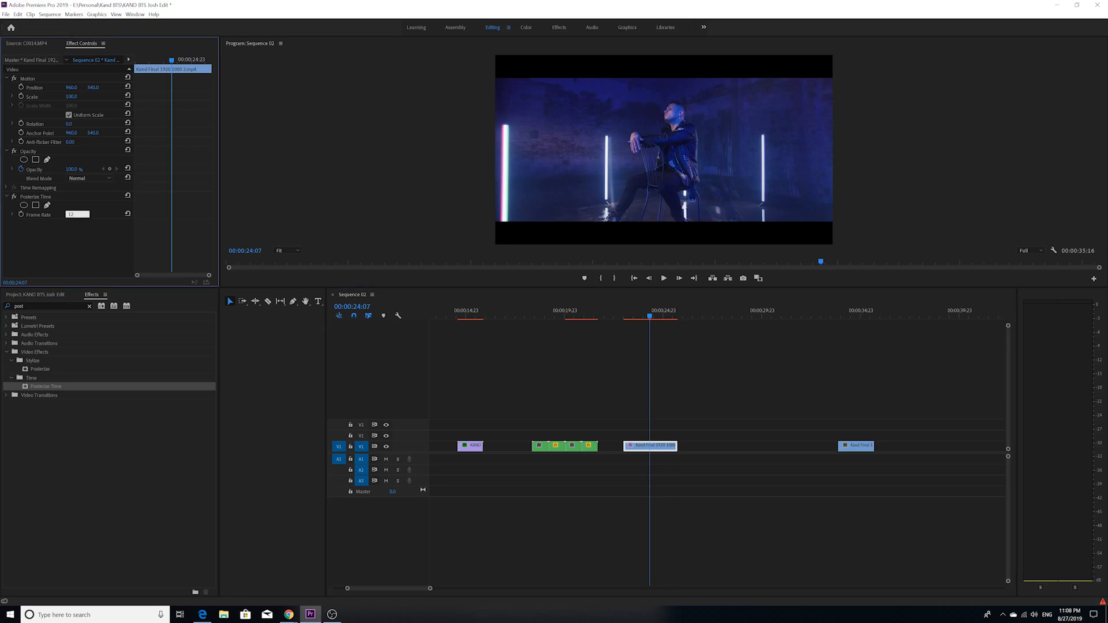
click(646, 311)
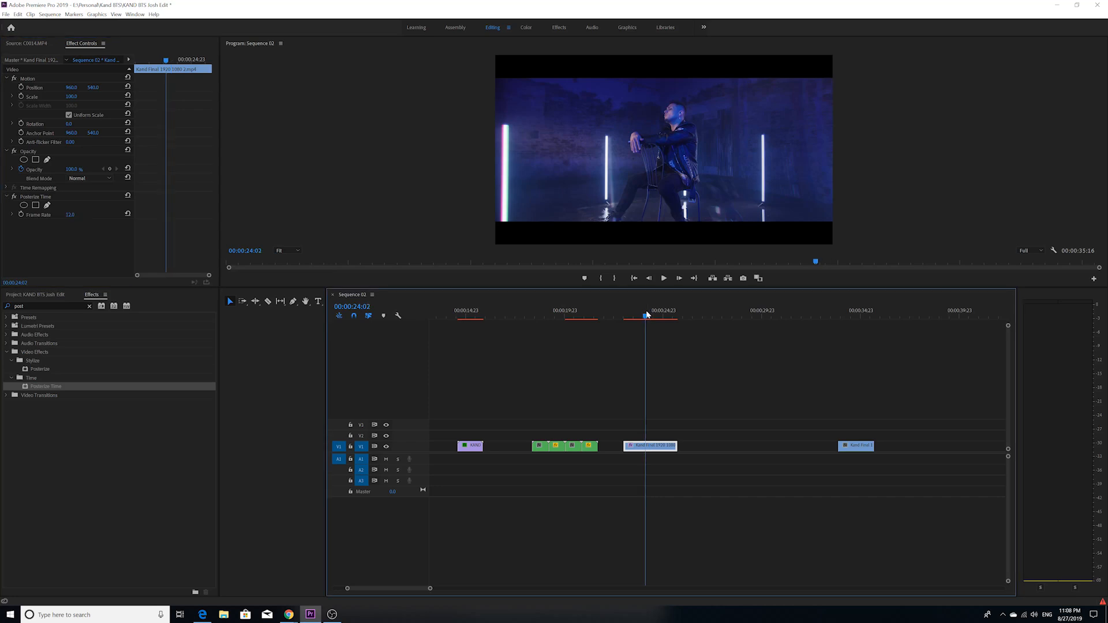
- Play the seated man clip twice from its start to check the Posterize Time effect
click(623, 317)
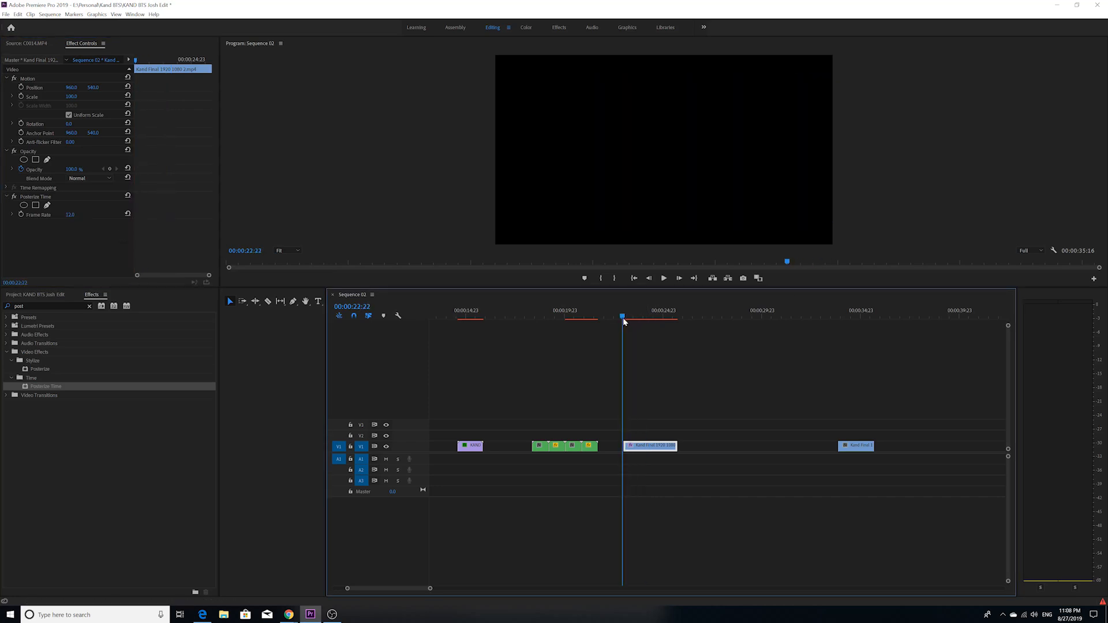
click(661, 280)
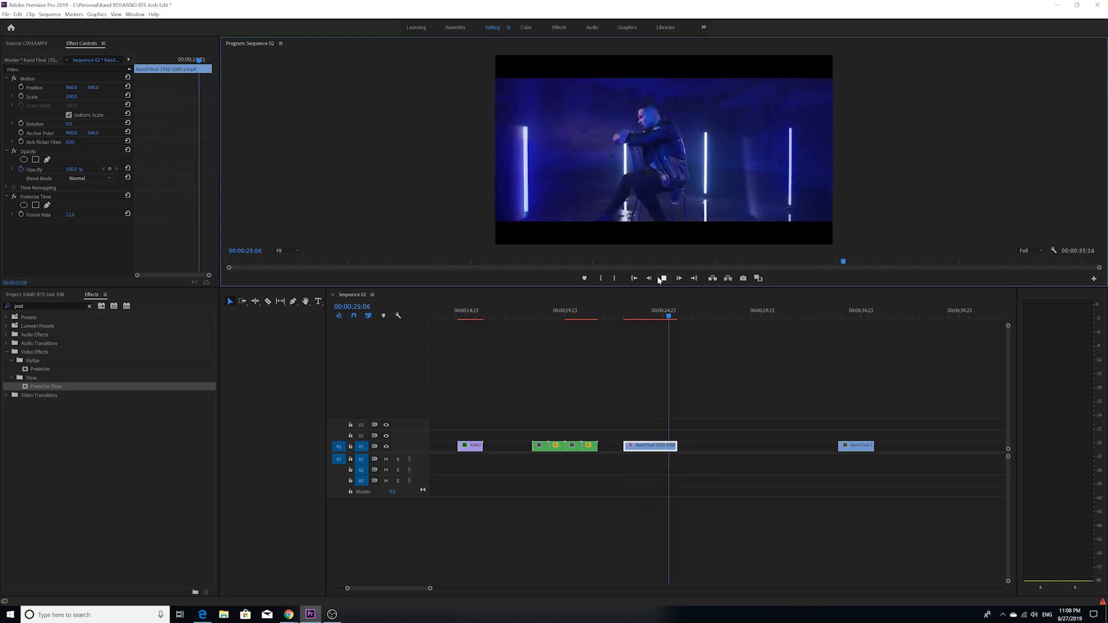
click(625, 316)
click(663, 279)
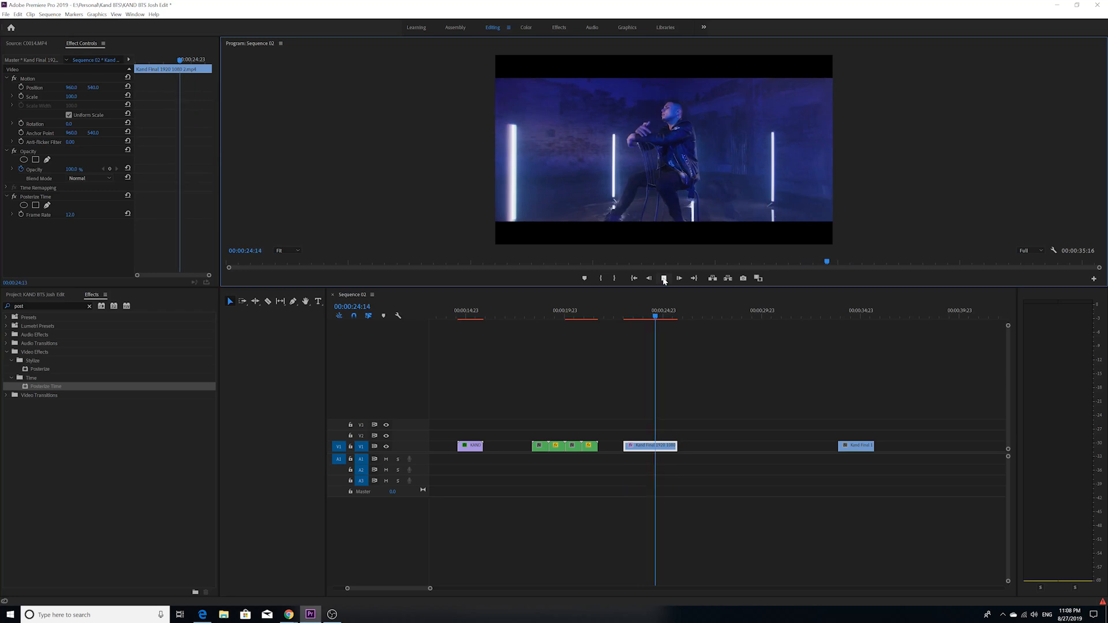
click(663, 279)
- Move the last clip on V1, showing the dancing woman, close behind the seated man clip and play it through
scroll(704, 387, down, 1)
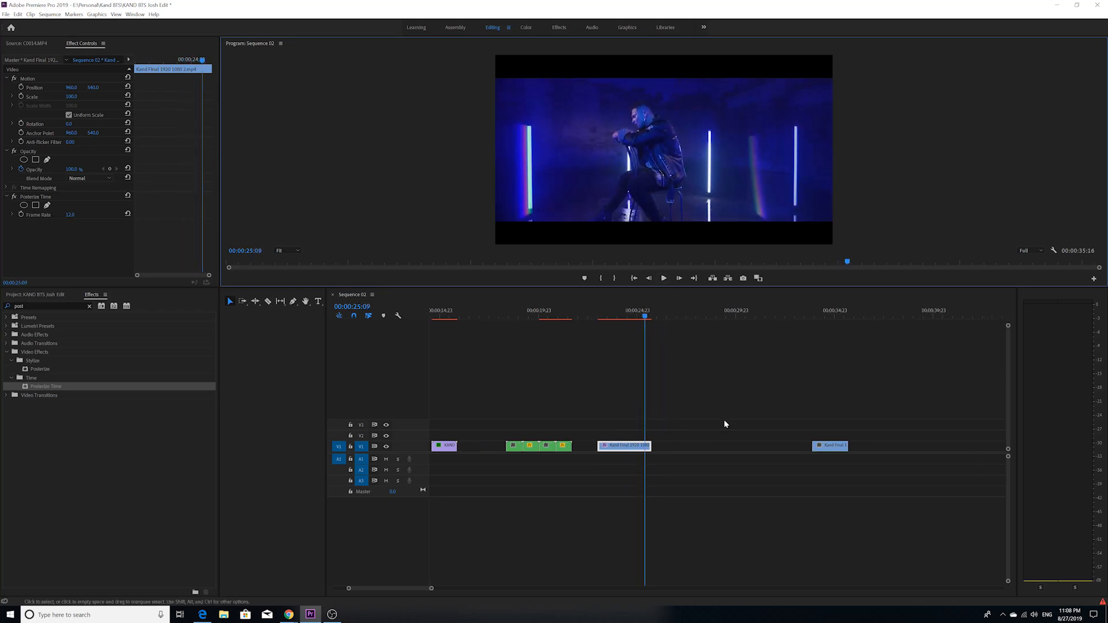
drag(827, 448, 682, 448)
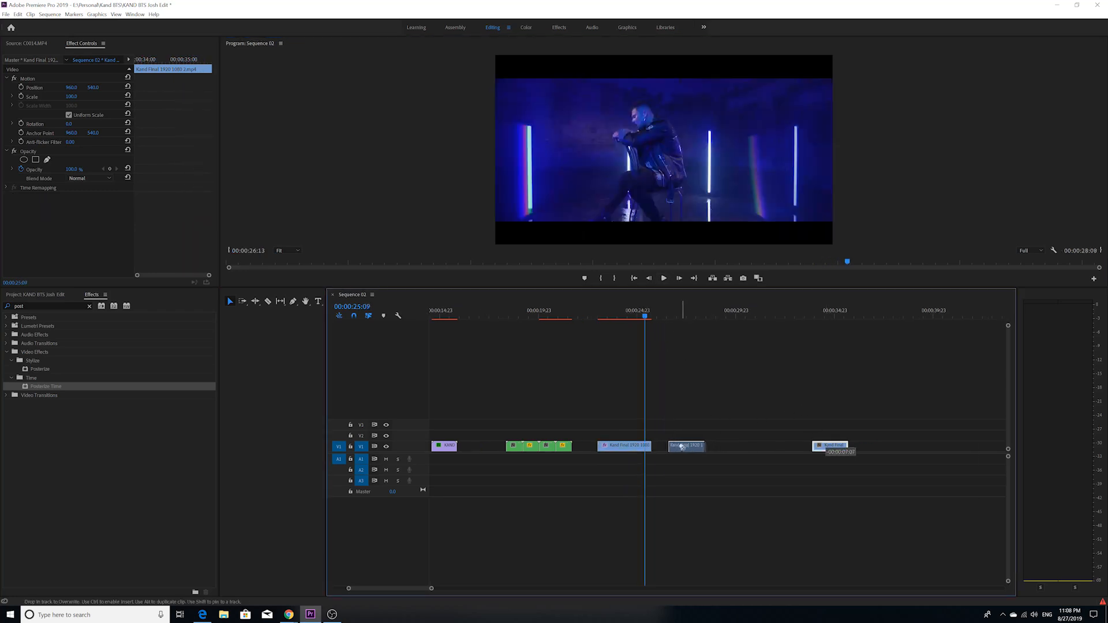
click(670, 317)
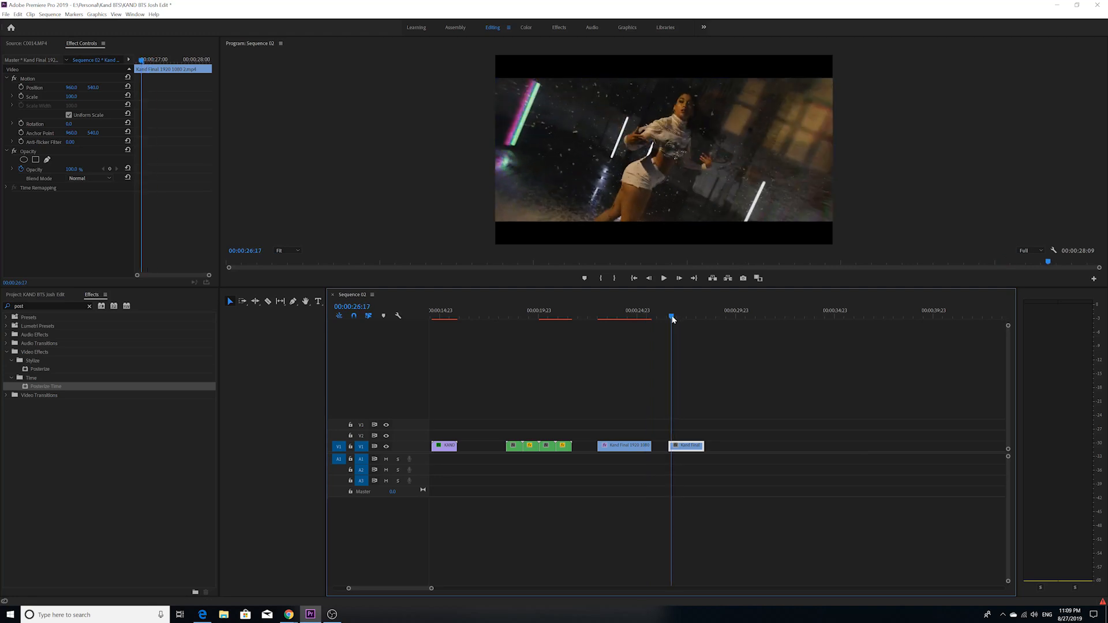
click(664, 279)
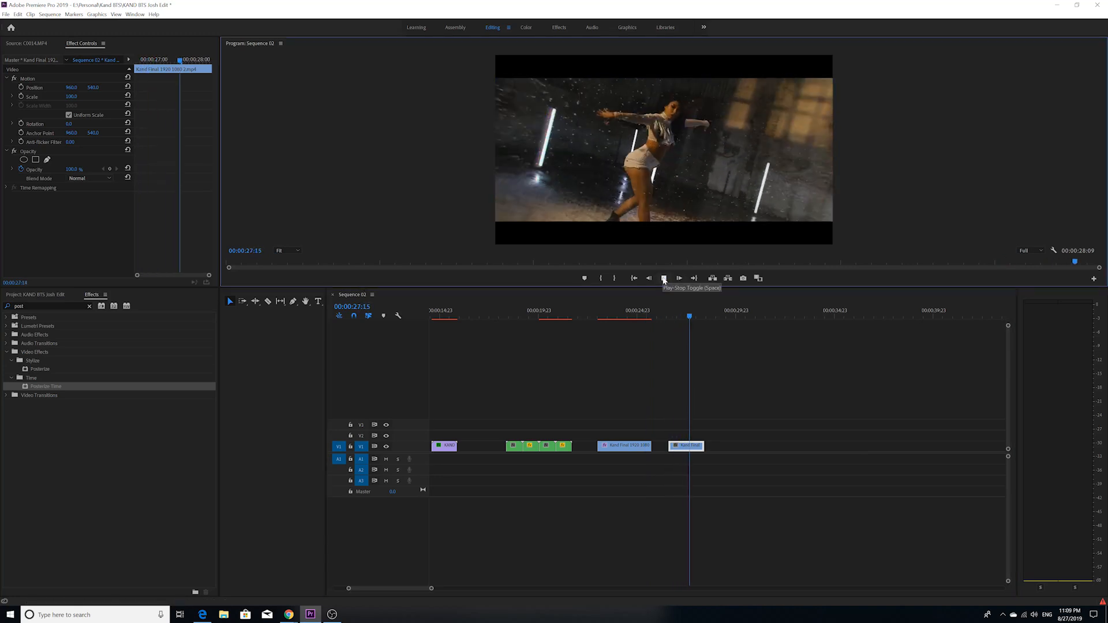
click(664, 279)
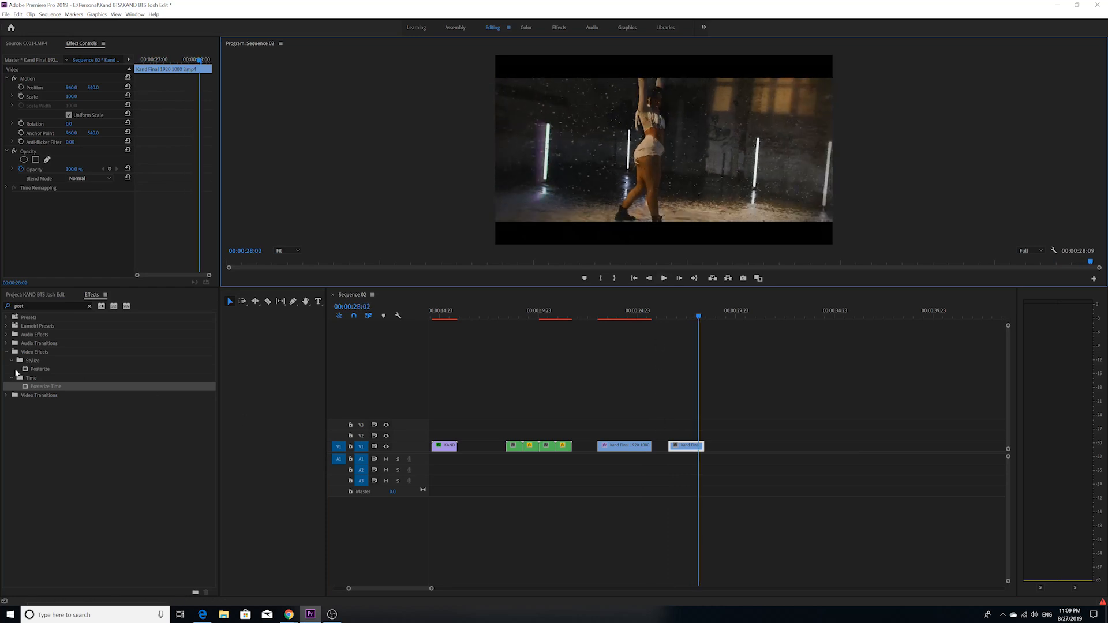
- Apply Posterize Time to the dancing woman clip and set its frame rate to 8
drag(49, 388, 235, 314)
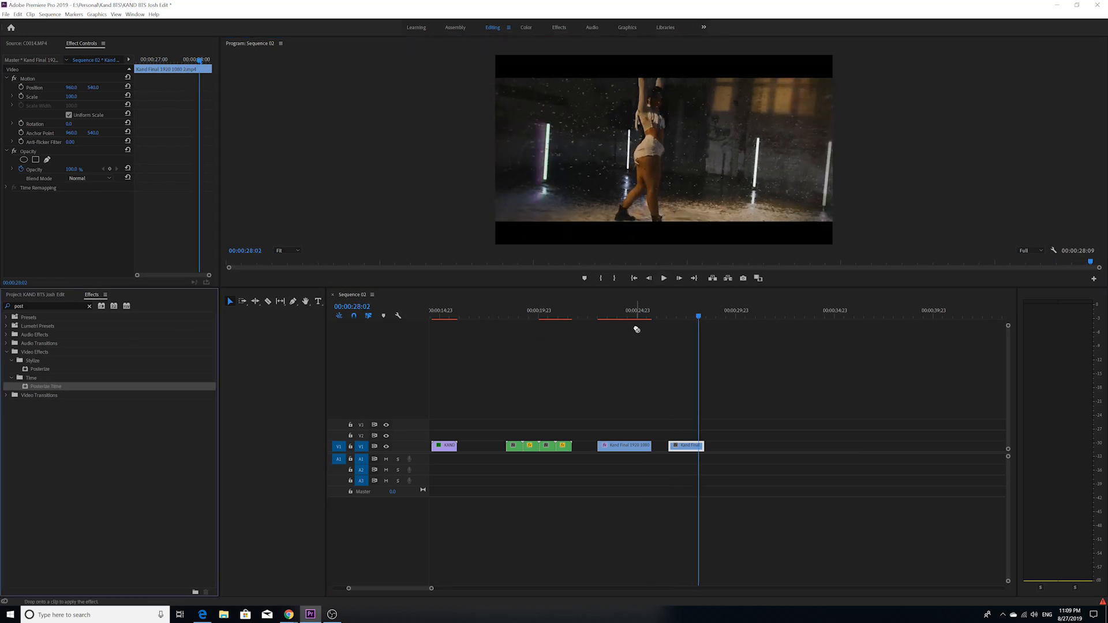
drag(683, 424, 687, 446)
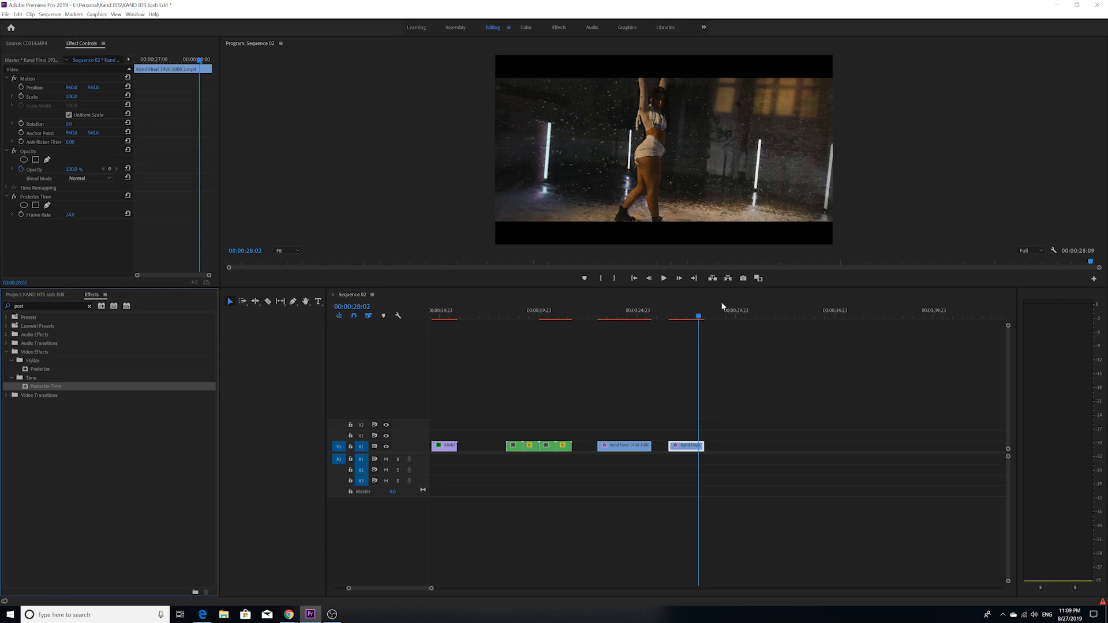
click(692, 315)
click(70, 215)
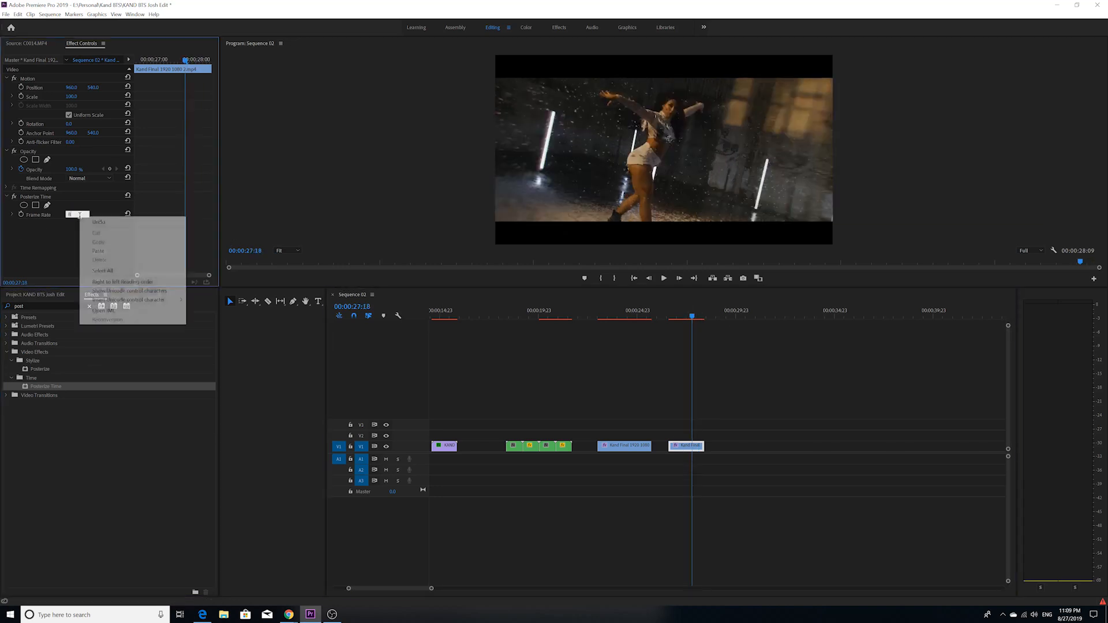
click(60, 237)
- Play the dancing woman clip twice from its start to check the choppier motion
drag(692, 315, 666, 315)
click(664, 278)
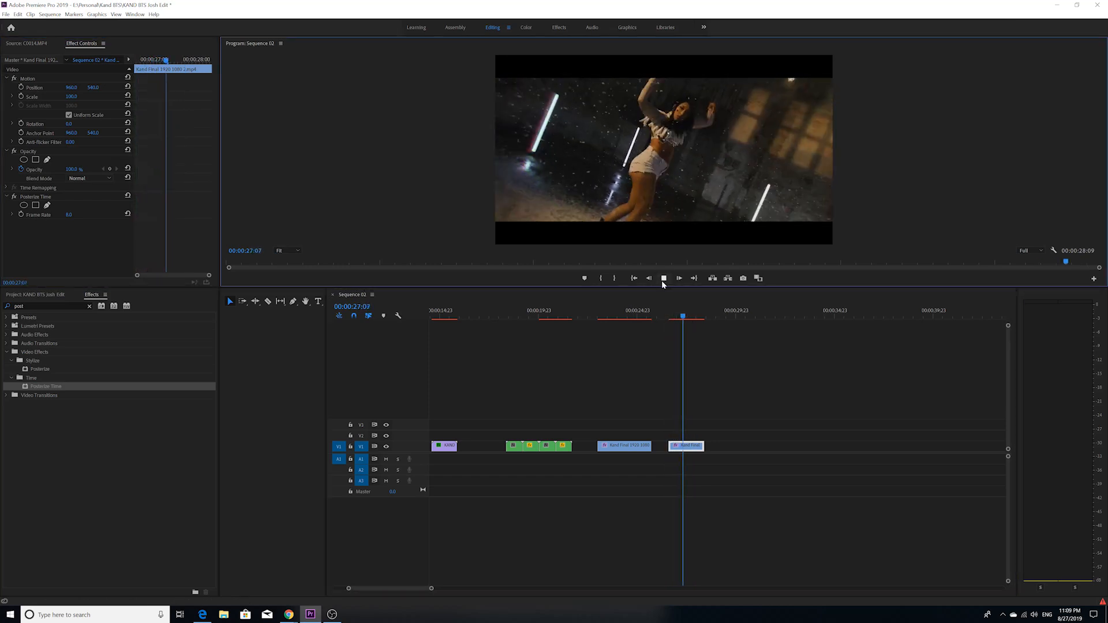
click(664, 278)
click(670, 317)
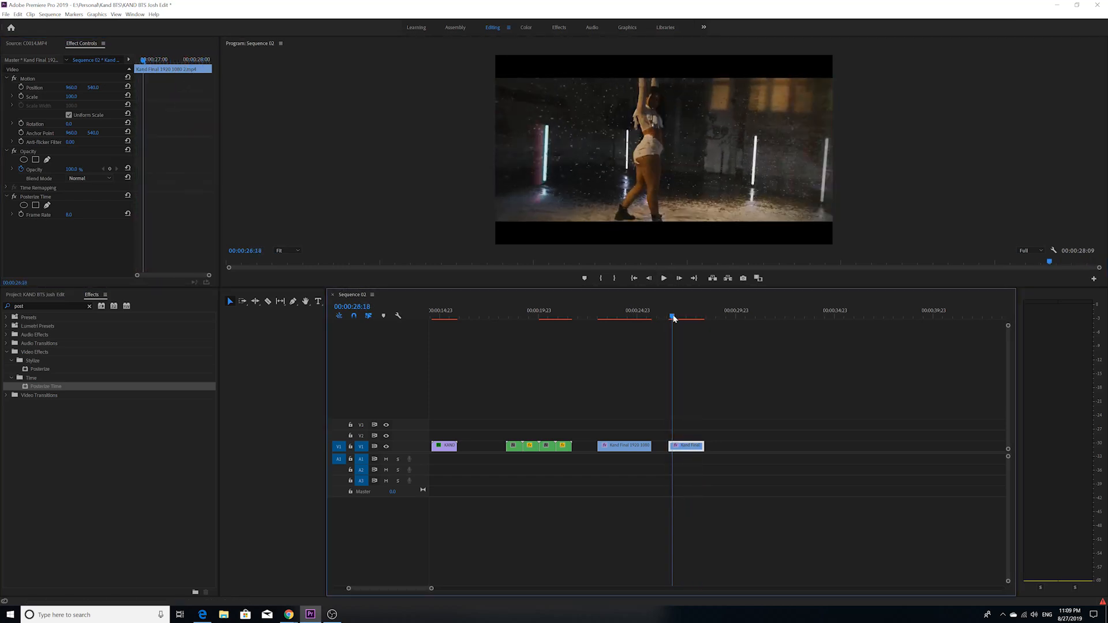
click(663, 278)
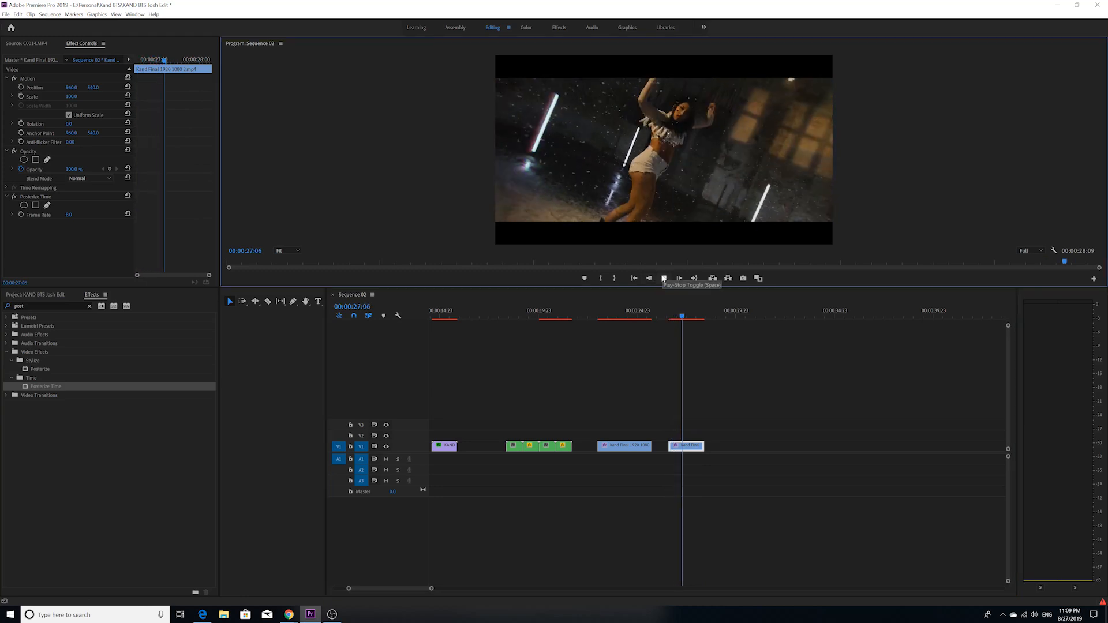
click(664, 279)
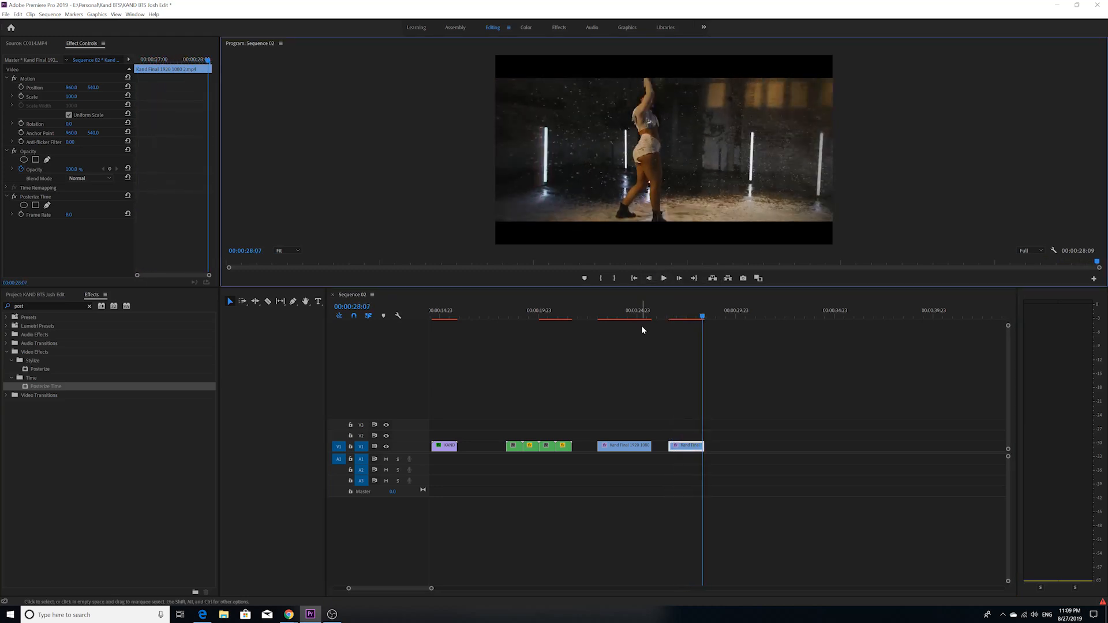